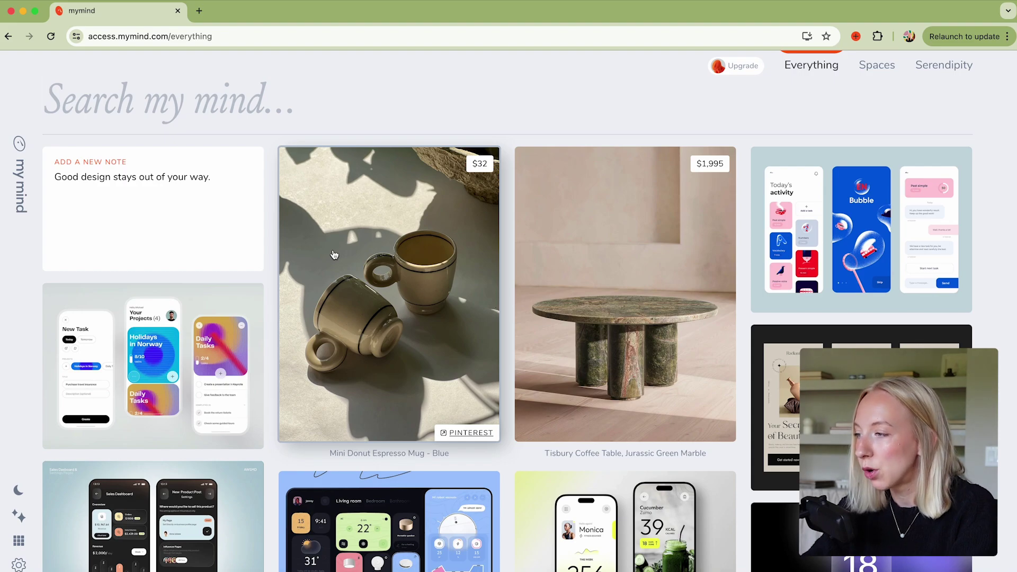
Browse down the Everything library grid, then jump back to the top
scroll(335, 255, down, 1)
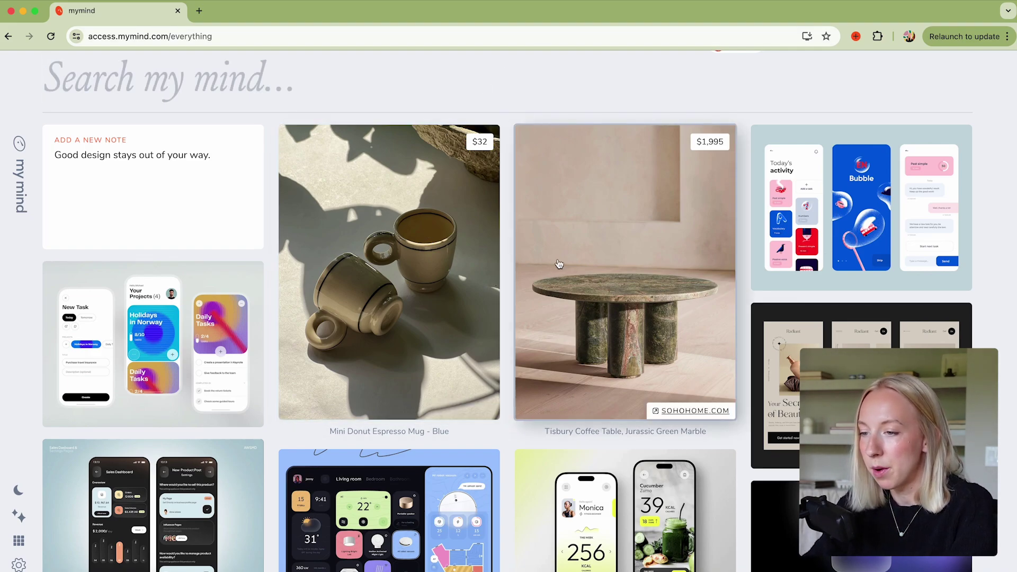
scroll(559, 263, down, 3)
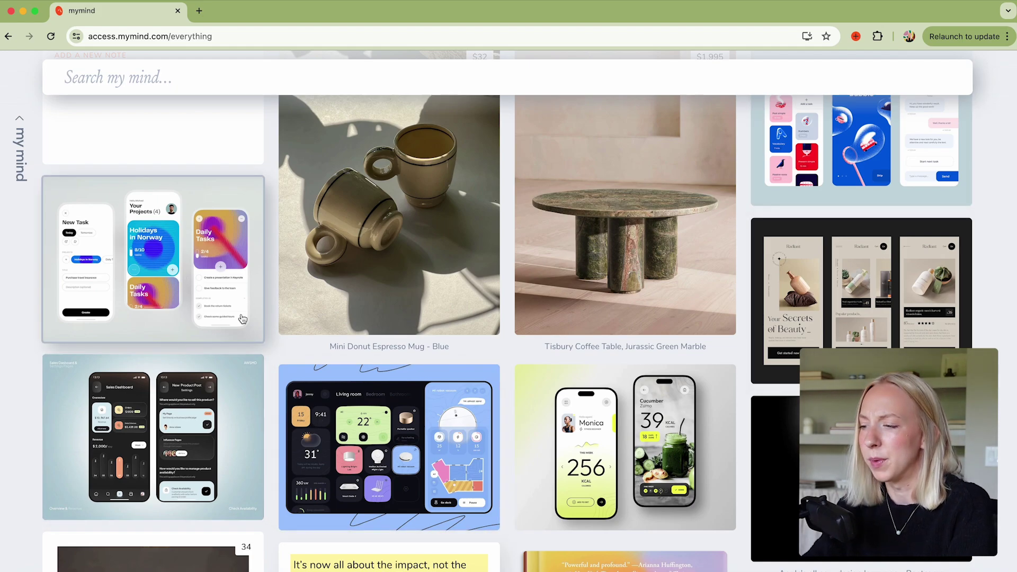
scroll(241, 317, down, 2)
scroll(242, 318, down, 3)
scroll(240, 318, down, 1)
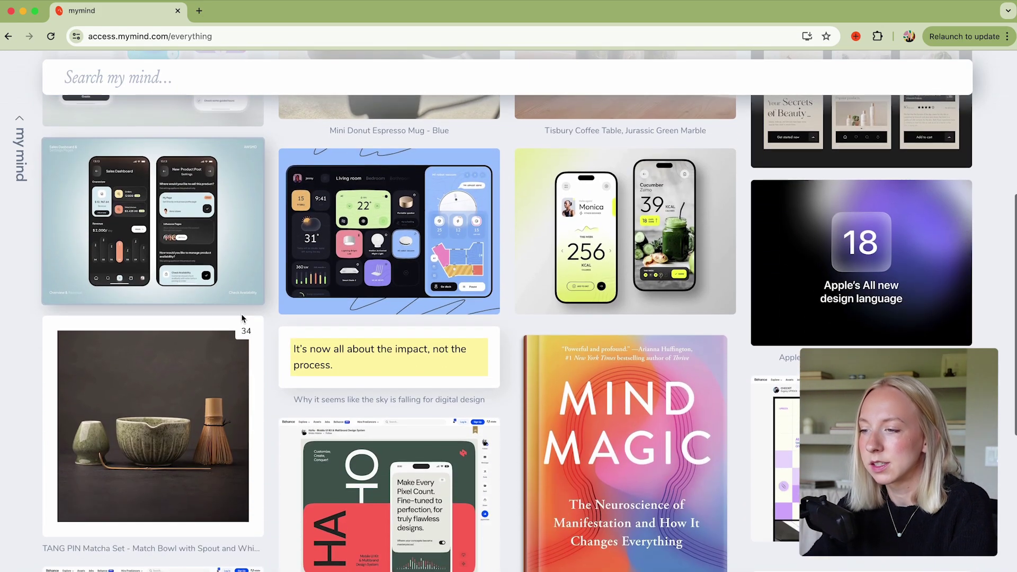
scroll(606, 239, down, 5)
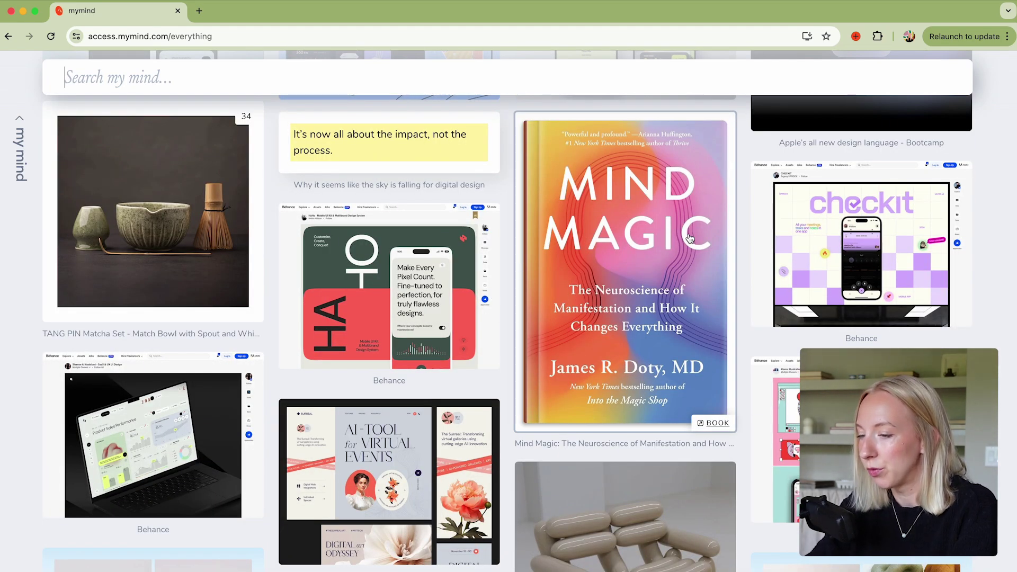
scroll(690, 239, down, 5)
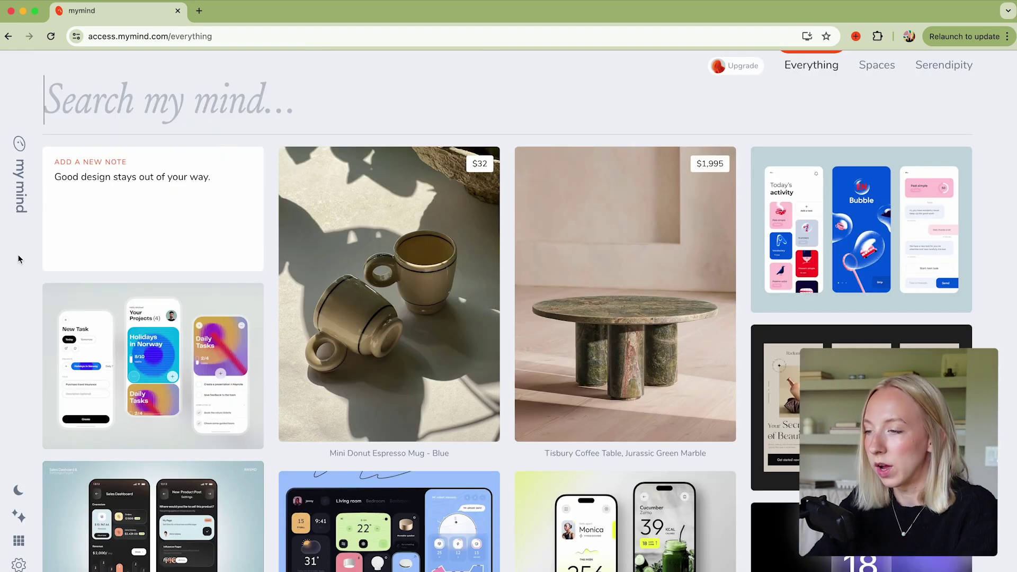
scroll(508, 318, down, 1)
scroll(508, 317, up, 1)
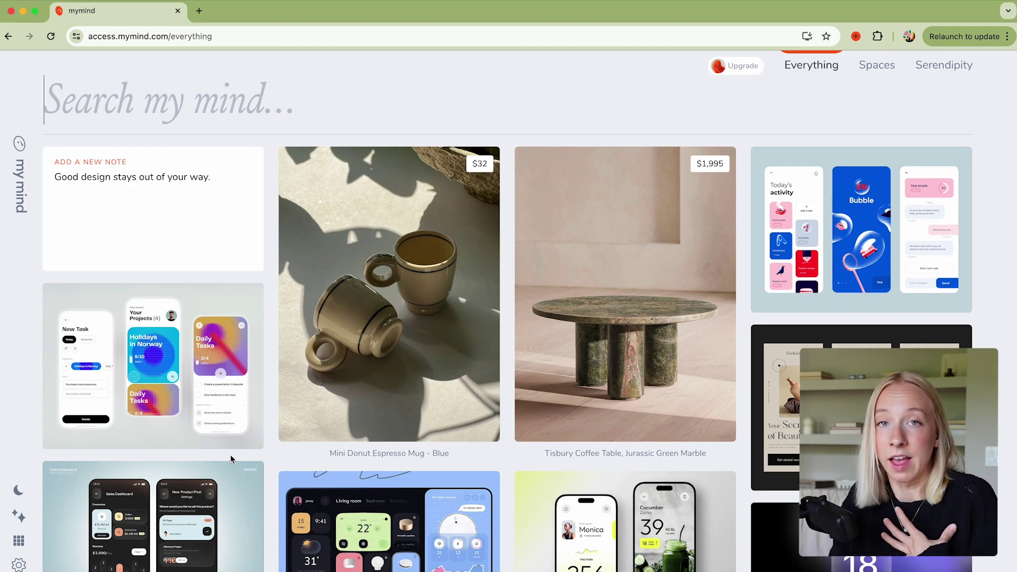
scroll(337, 448, down, 2)
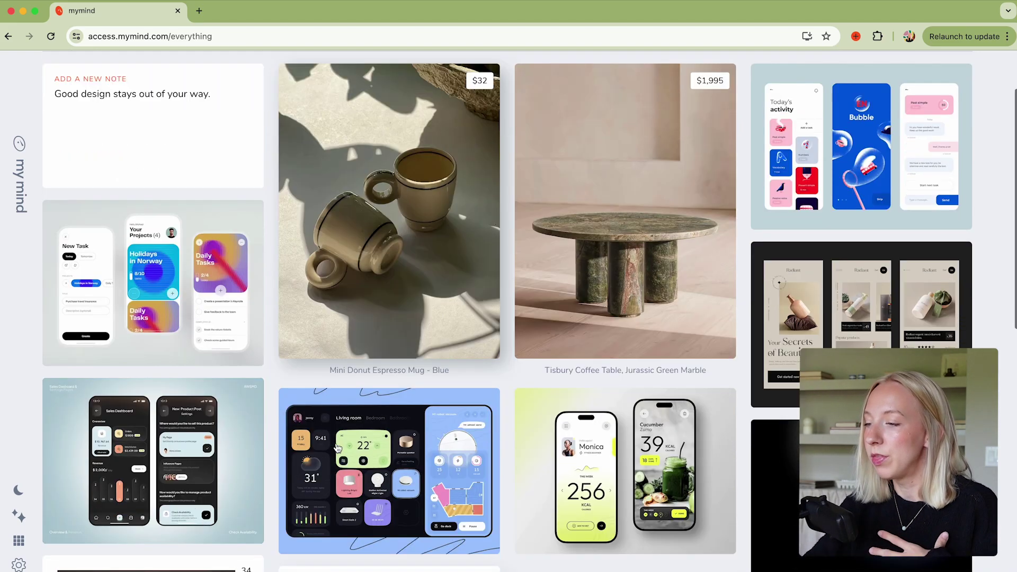
scroll(337, 448, down, 10)
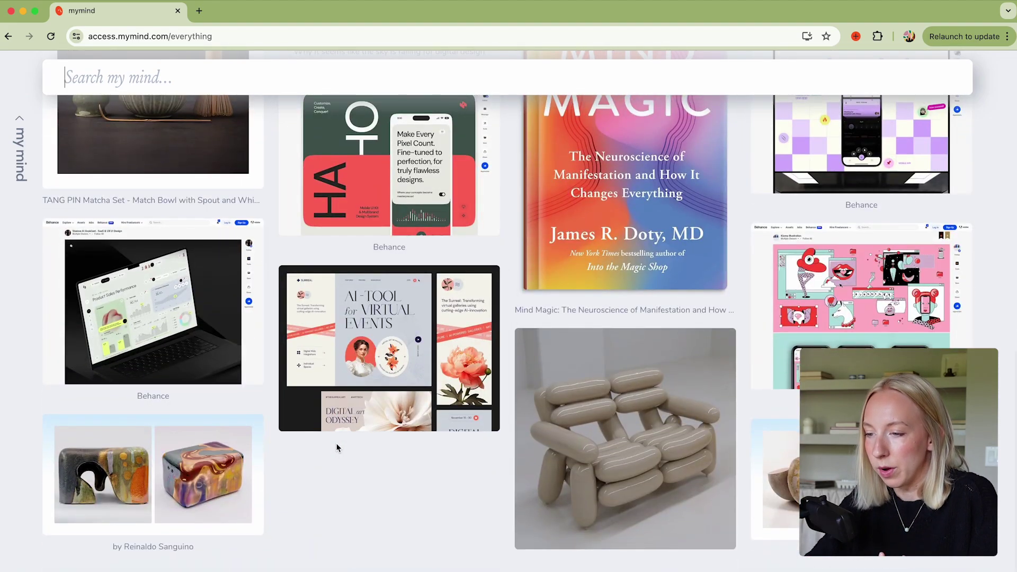
click(448, 79)
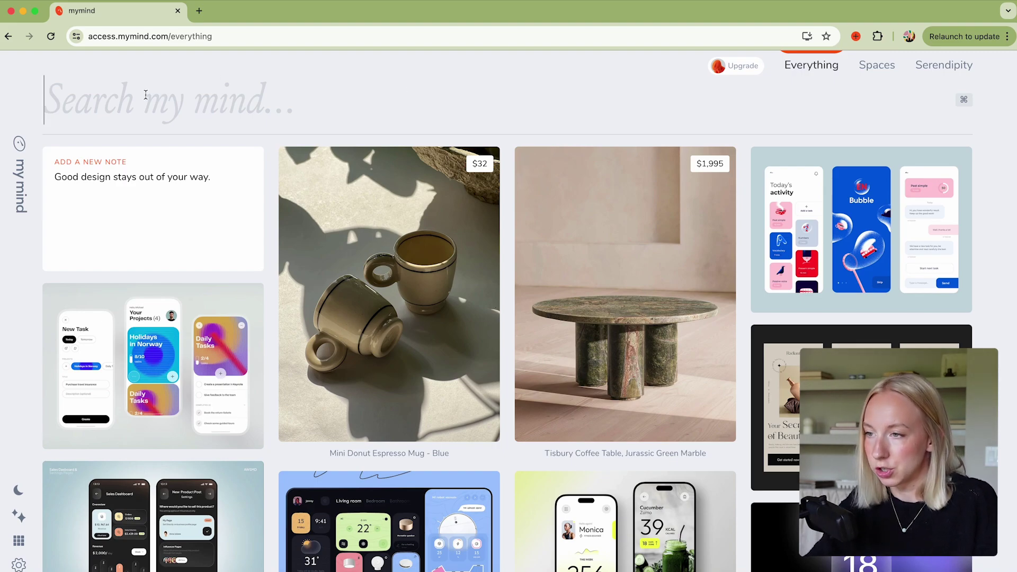
scroll(36, 332, down, 10)
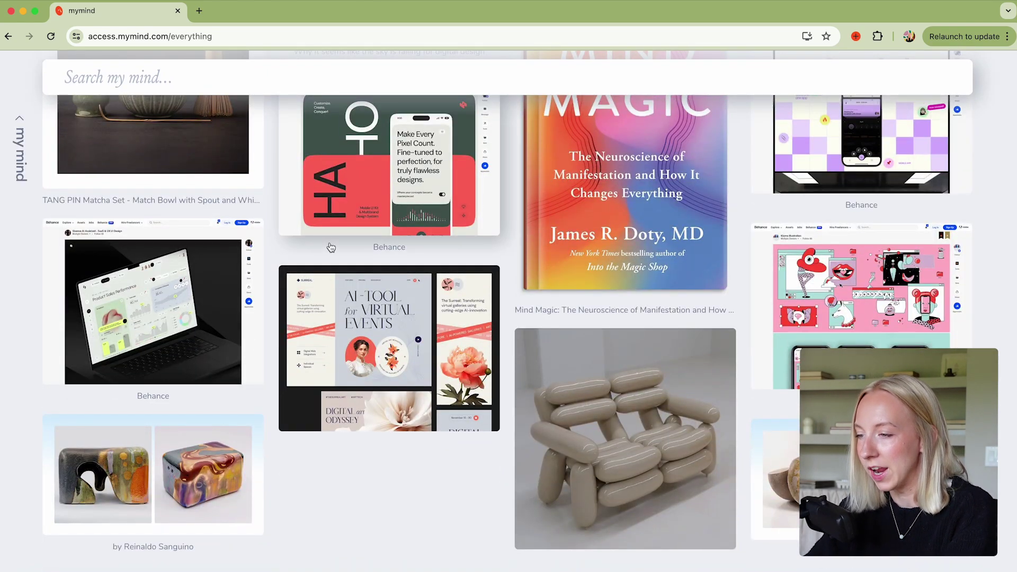
scroll(330, 247, up, 10)
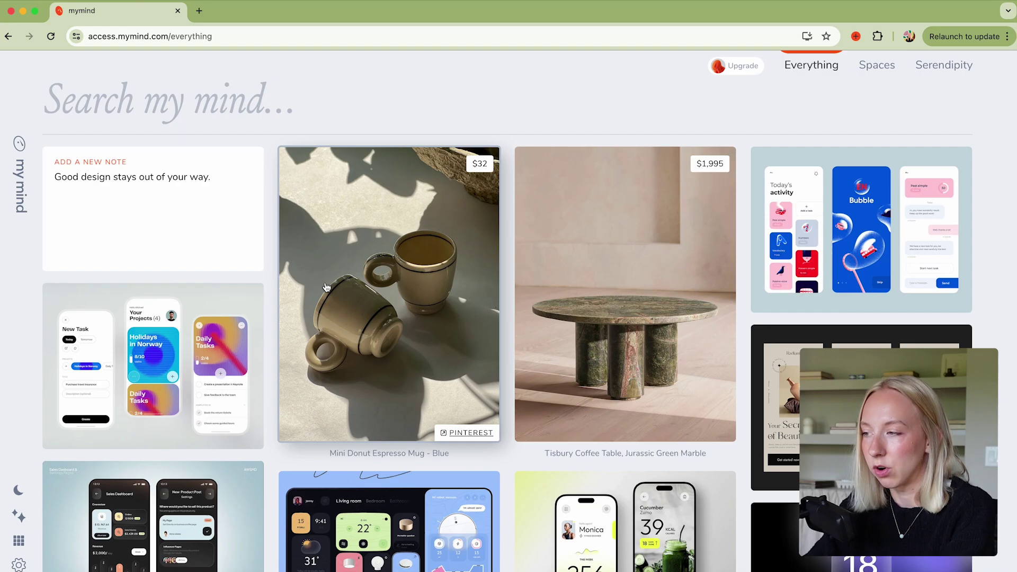
scroll(326, 288, down, 10)
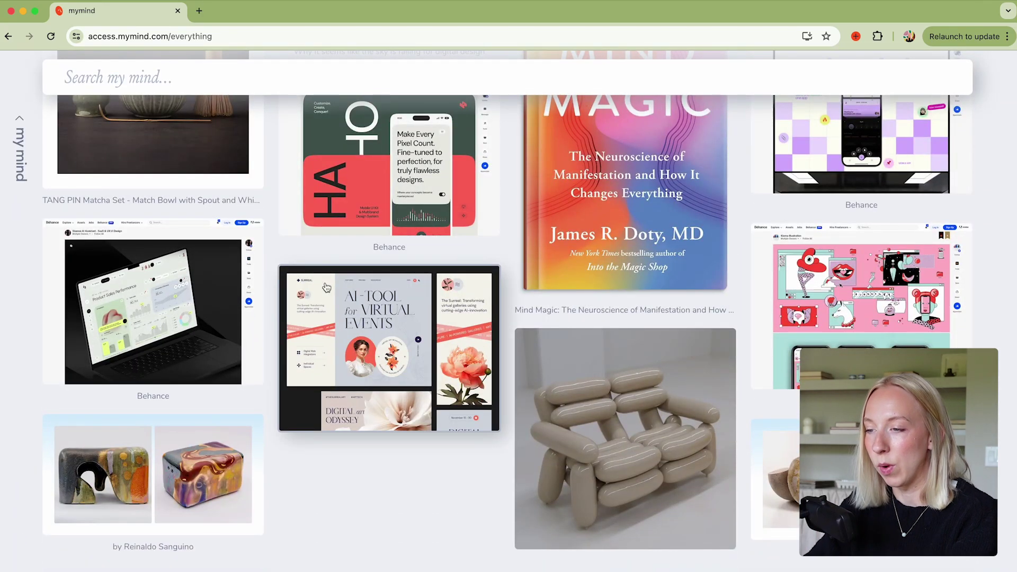
scroll(326, 287, up, 10)
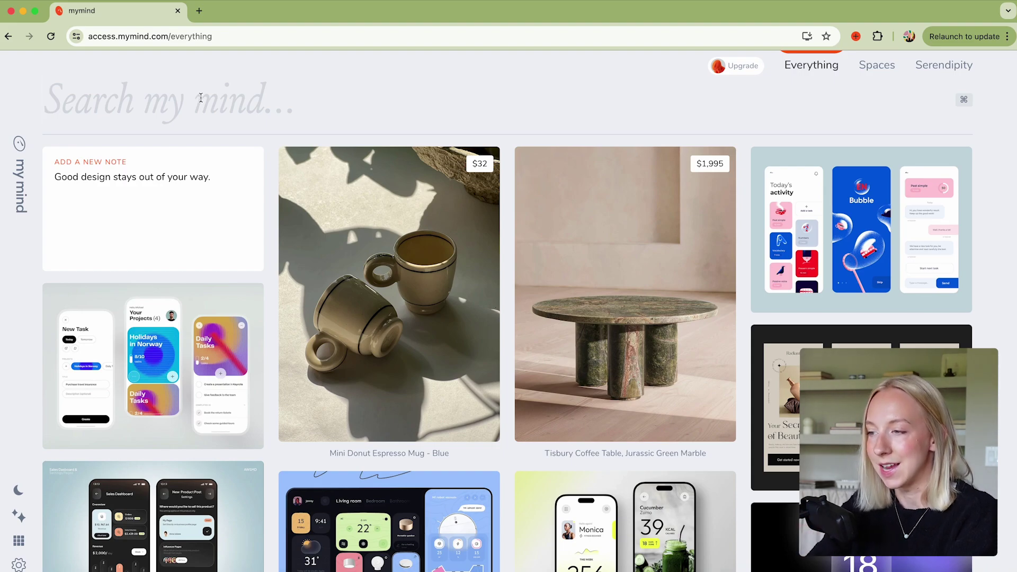
Open the Mini Donut Espresso Mug card's details, then close it
click(393, 265)
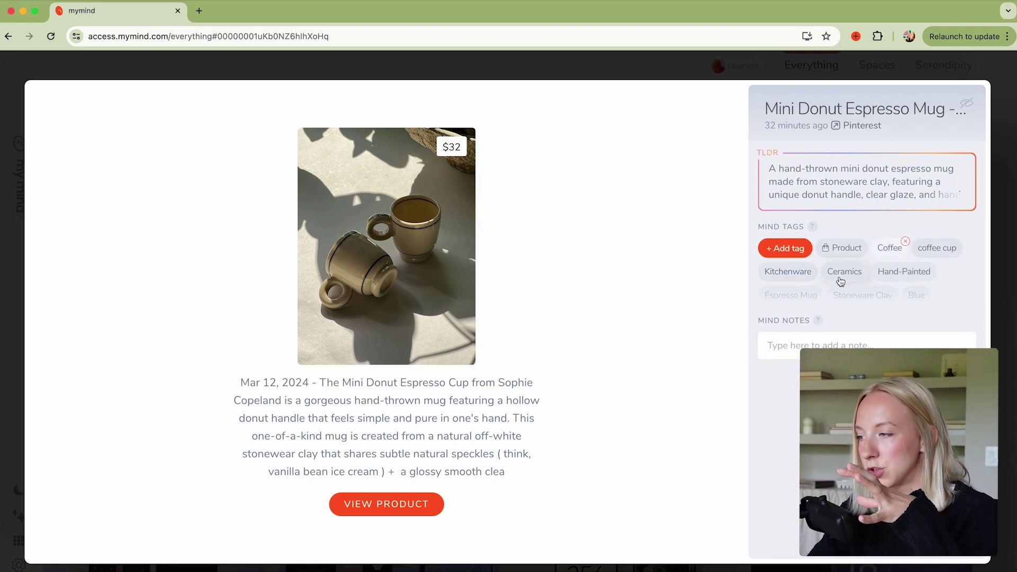
mouse_move(904, 260)
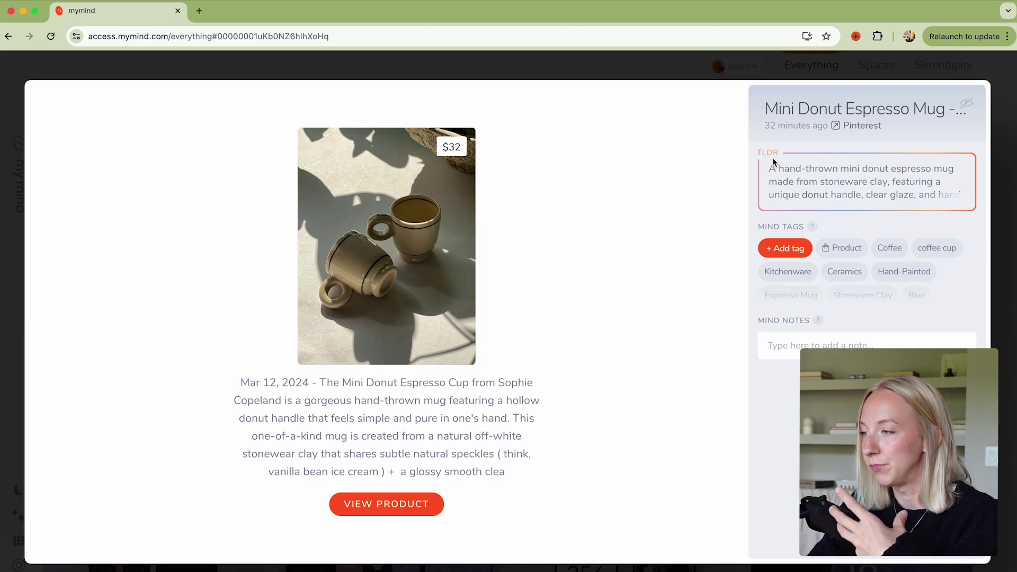
mouse_move(560, 70)
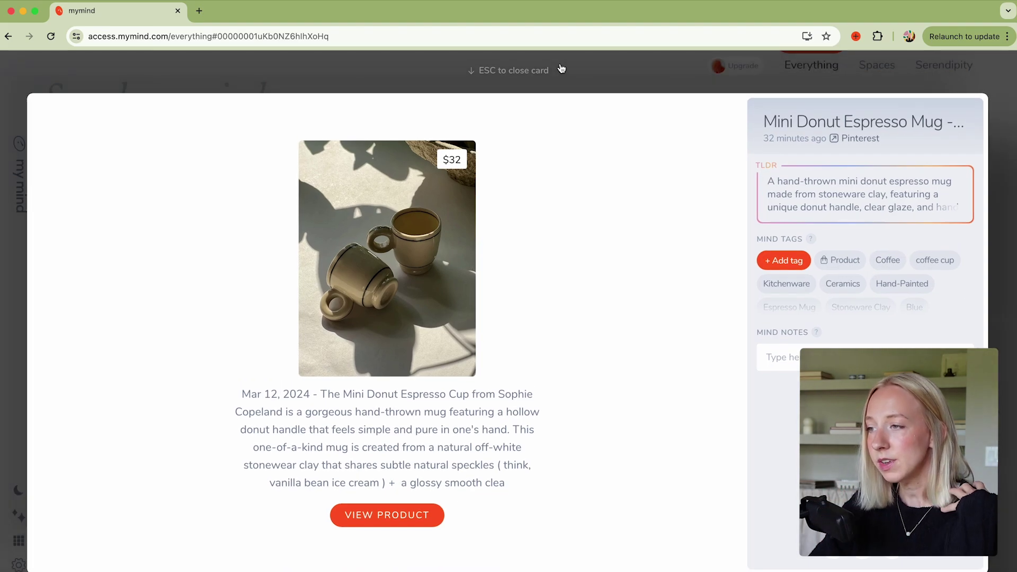
click(523, 71)
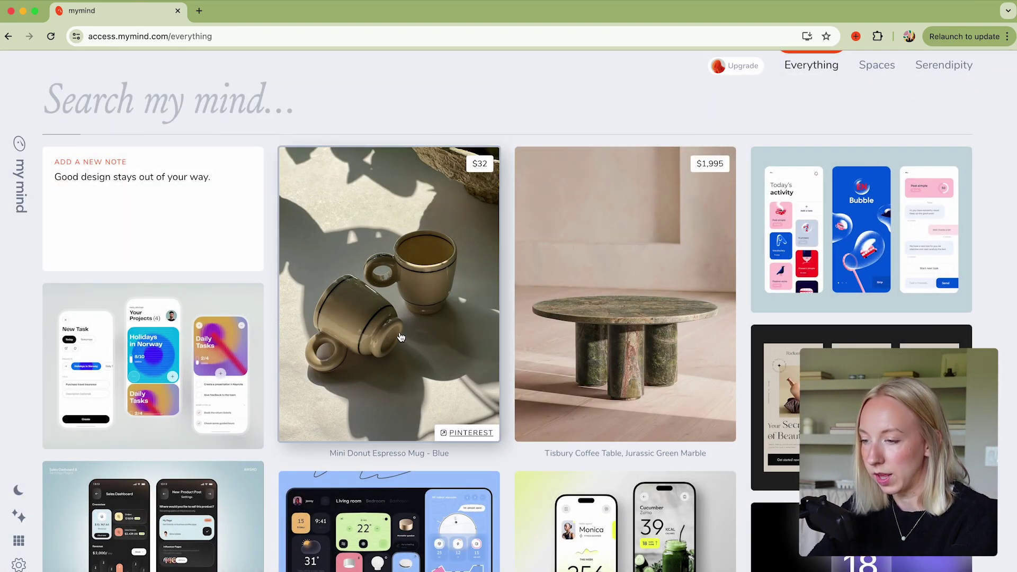
Search saved items for 'cup', 'marble' and 'ui' in turn, clearing each search
click(215, 97)
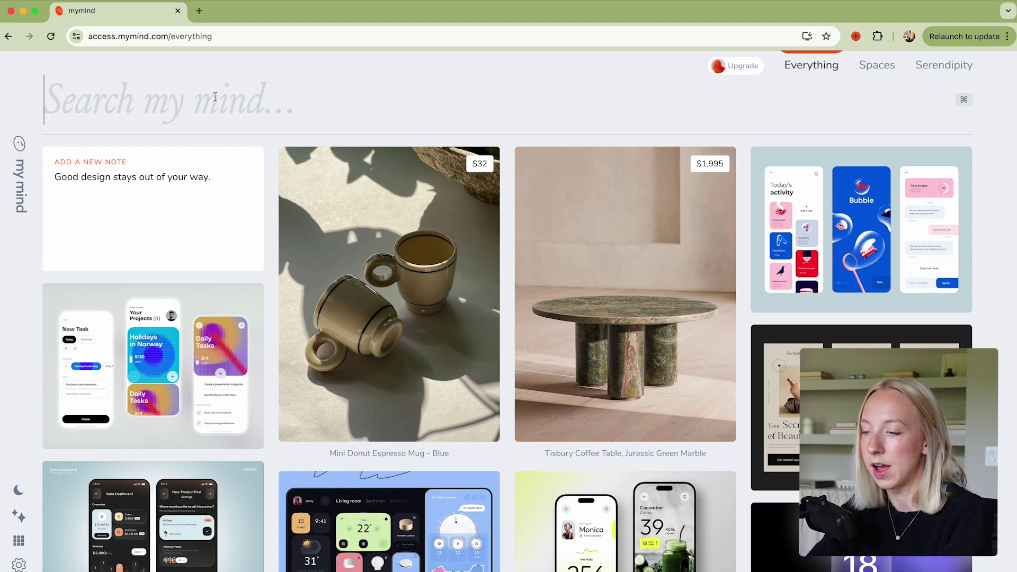
text(cup)
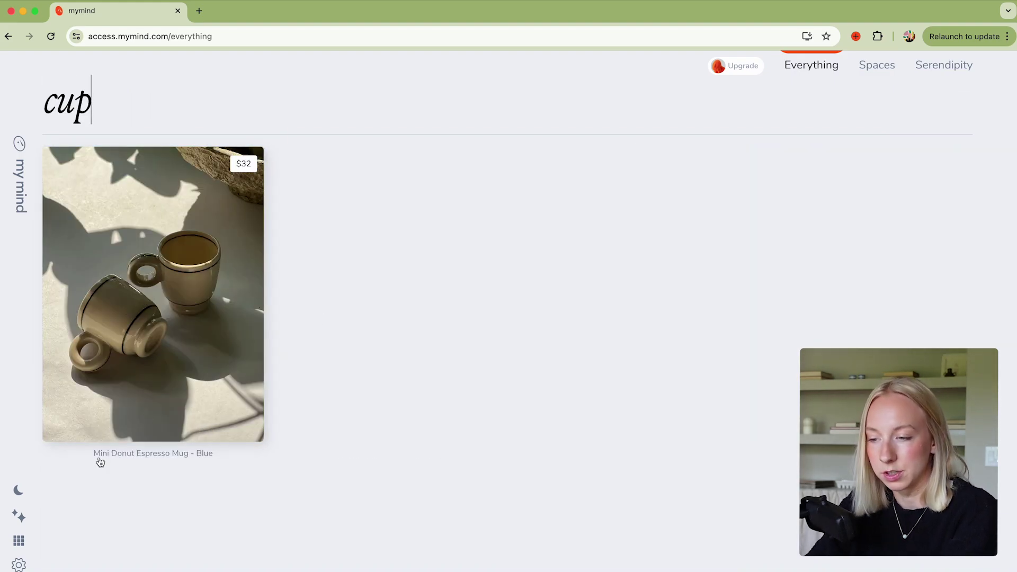
double_click(88, 98)
key(BackSpace)
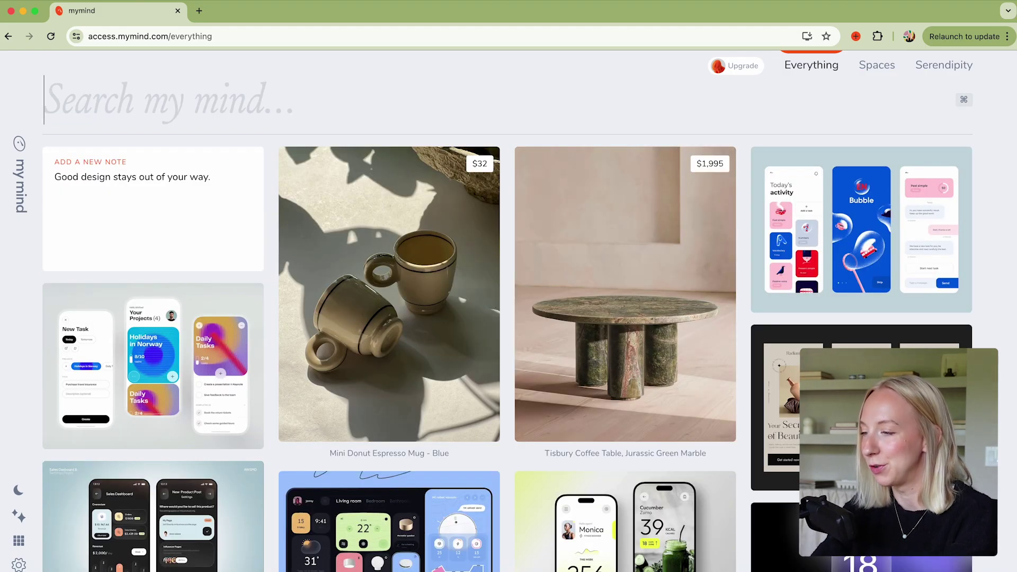
text(marble)
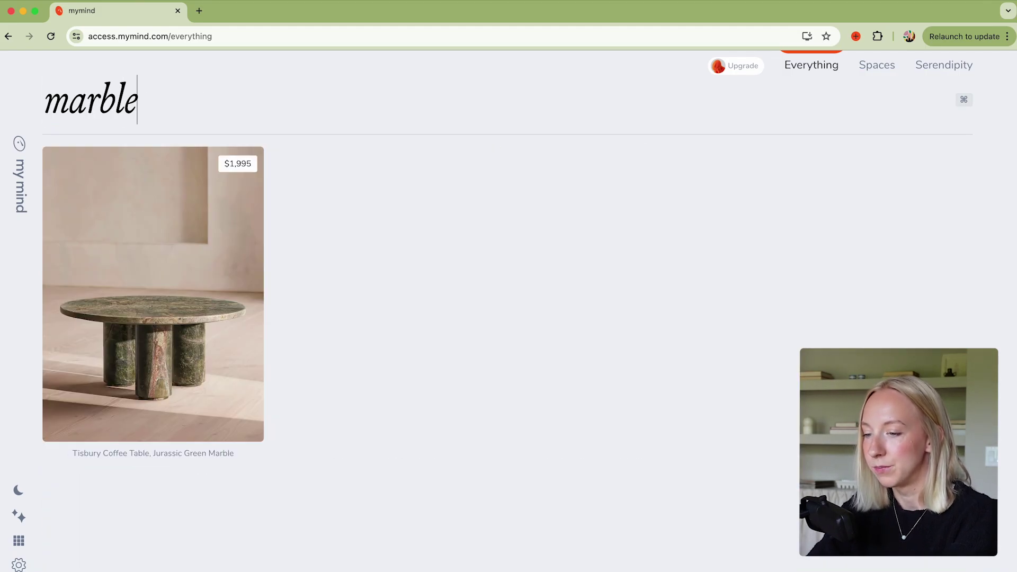
key(super+a)
key(BackSpace)
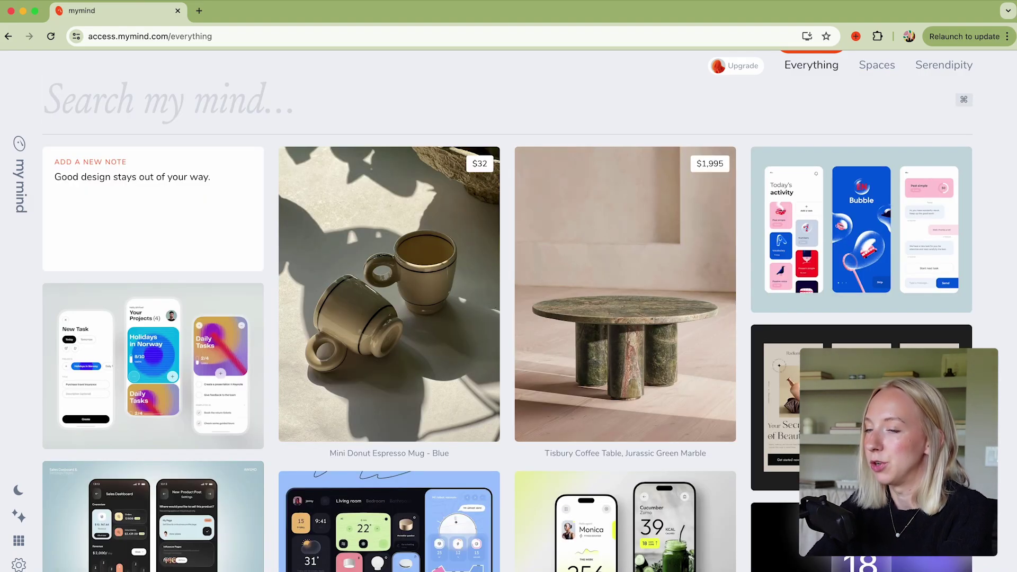
text(ui)
scroll(477, 234, down, 3)
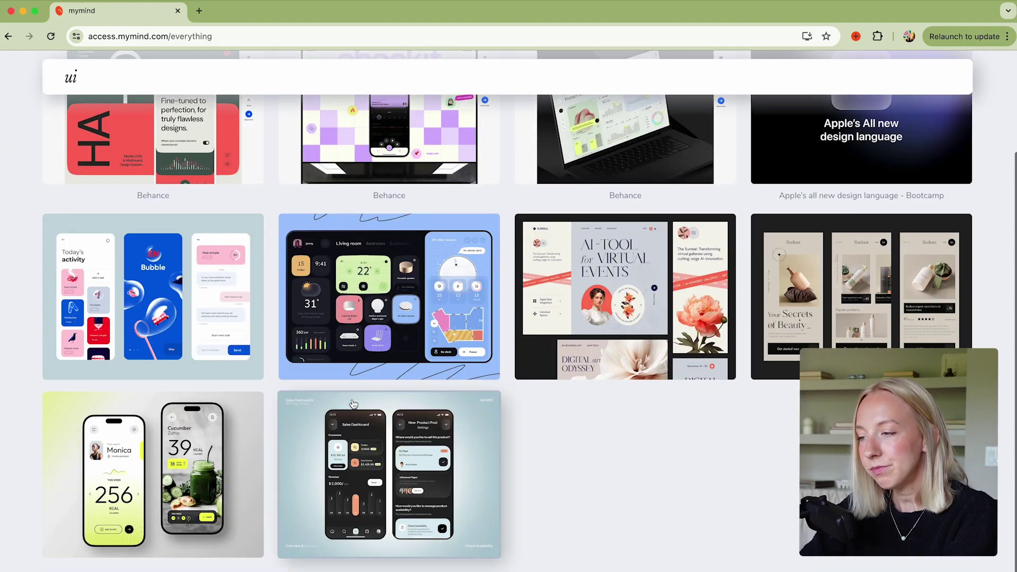
scroll(477, 234, up, 3)
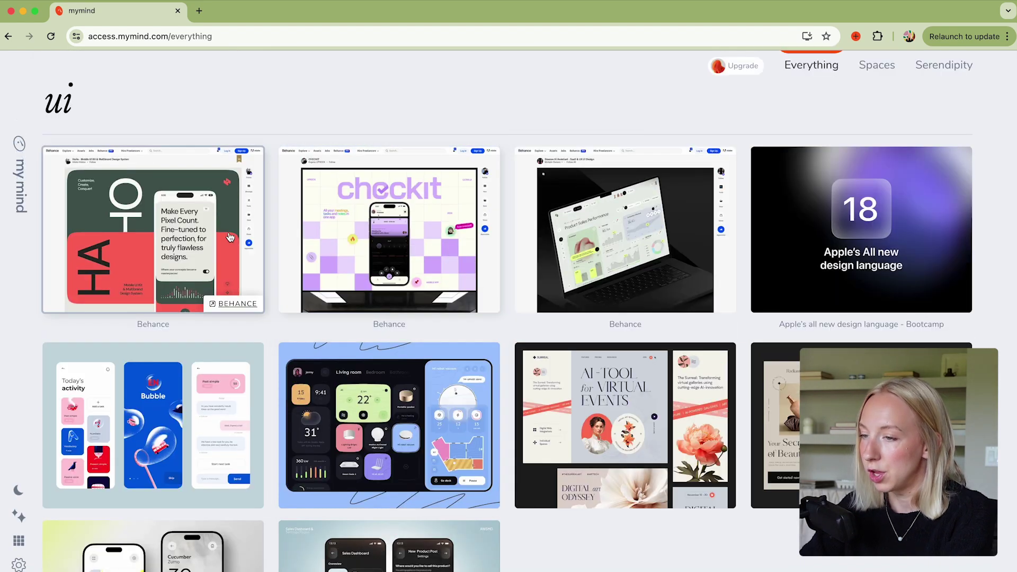
double_click(161, 95)
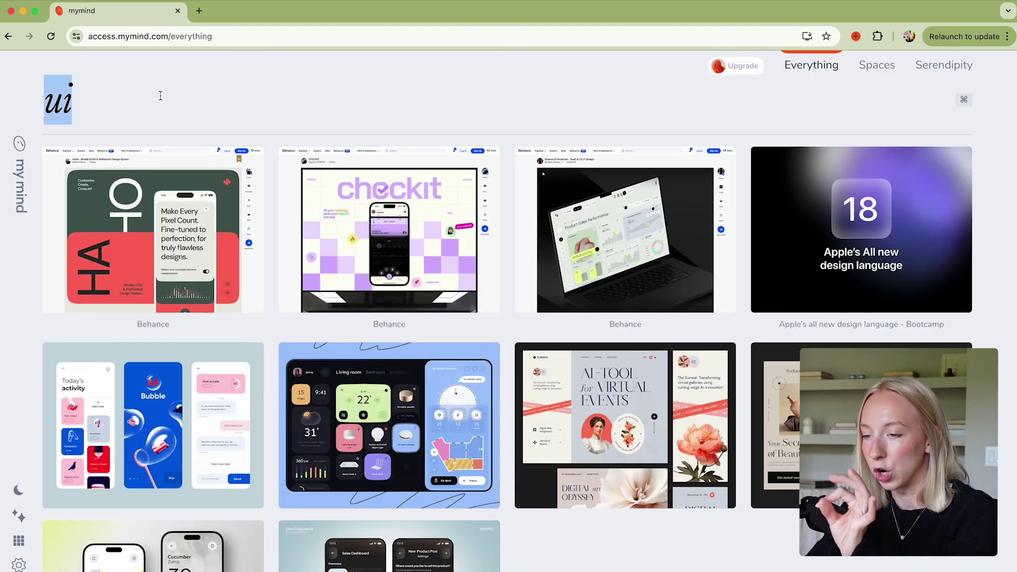
key(BackSpace)
Search 'event', preview the AI-Tool for Virtual Events item, then clear the search
scroll(268, 208, down, 8)
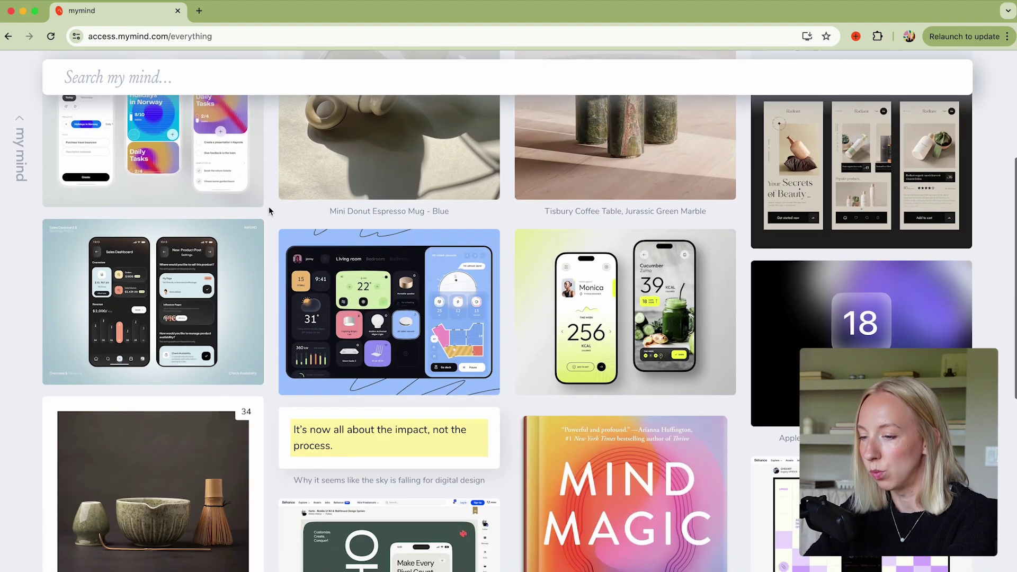
scroll(268, 206, down, 3)
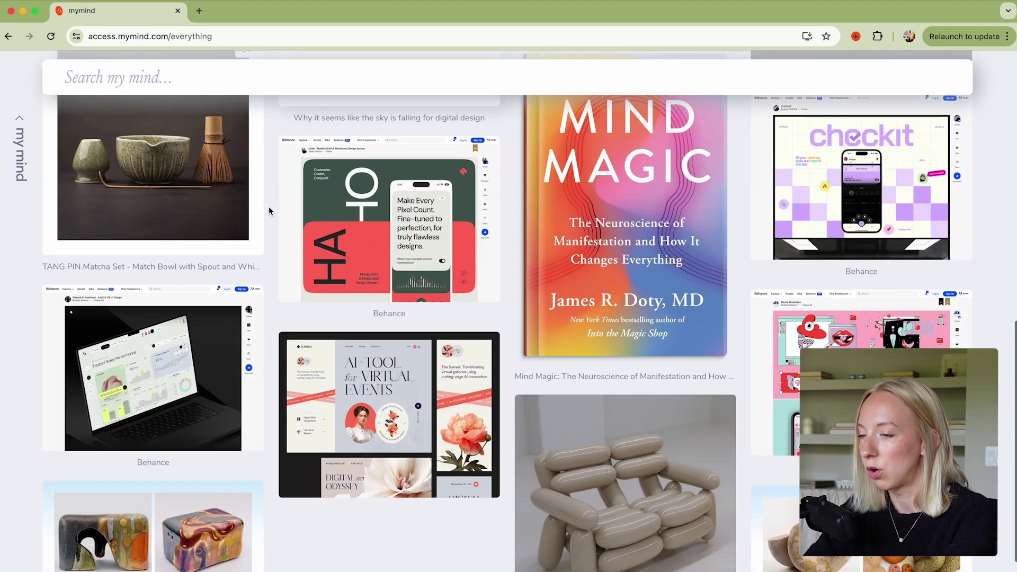
scroll(268, 206, up, 12)
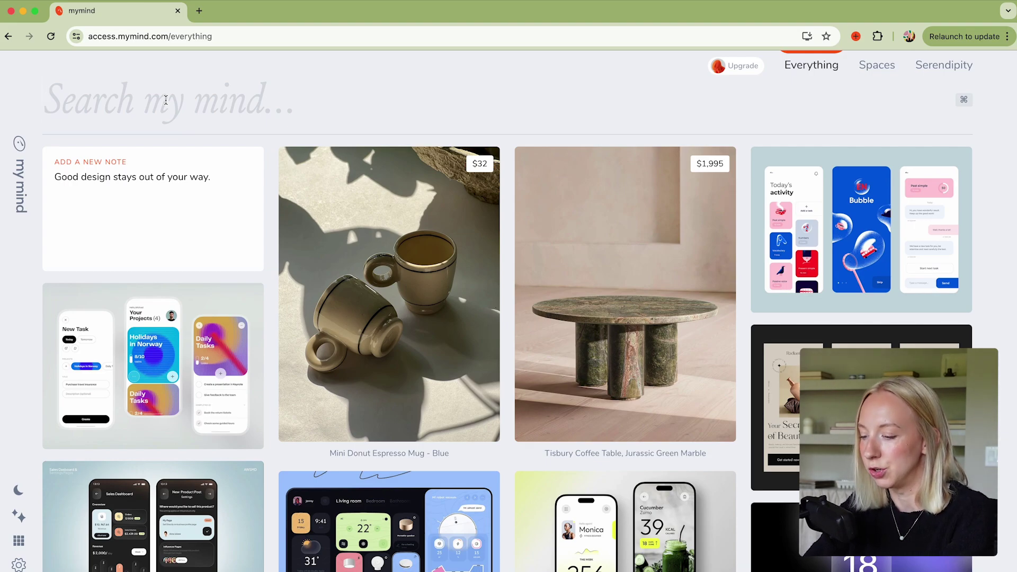
text(event)
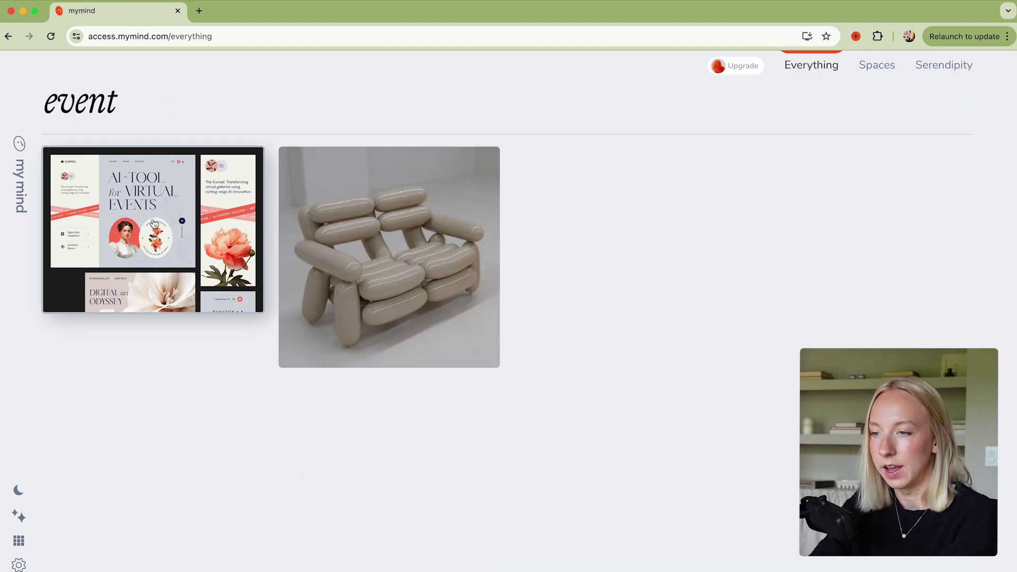
click(132, 219)
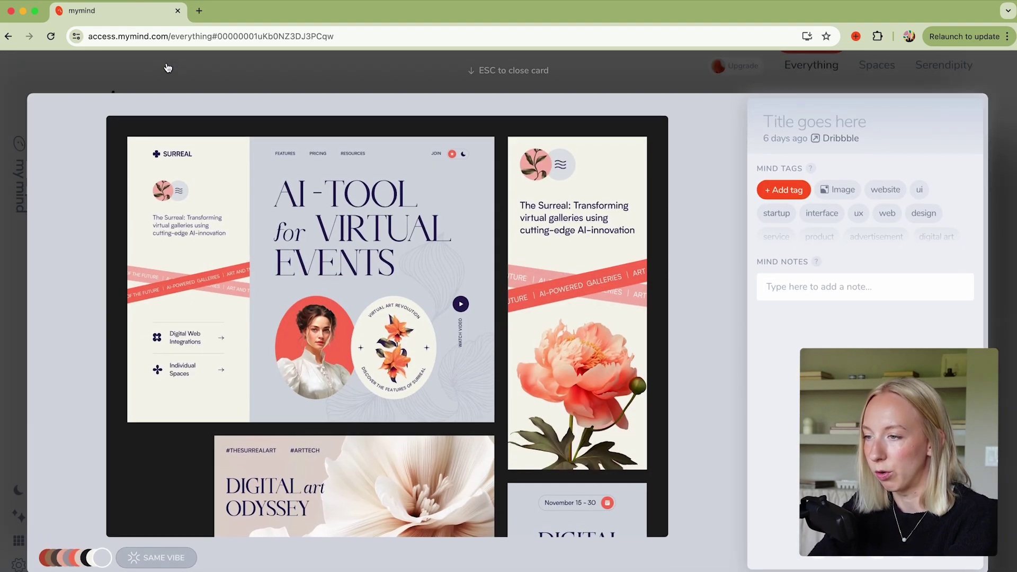
click(166, 66)
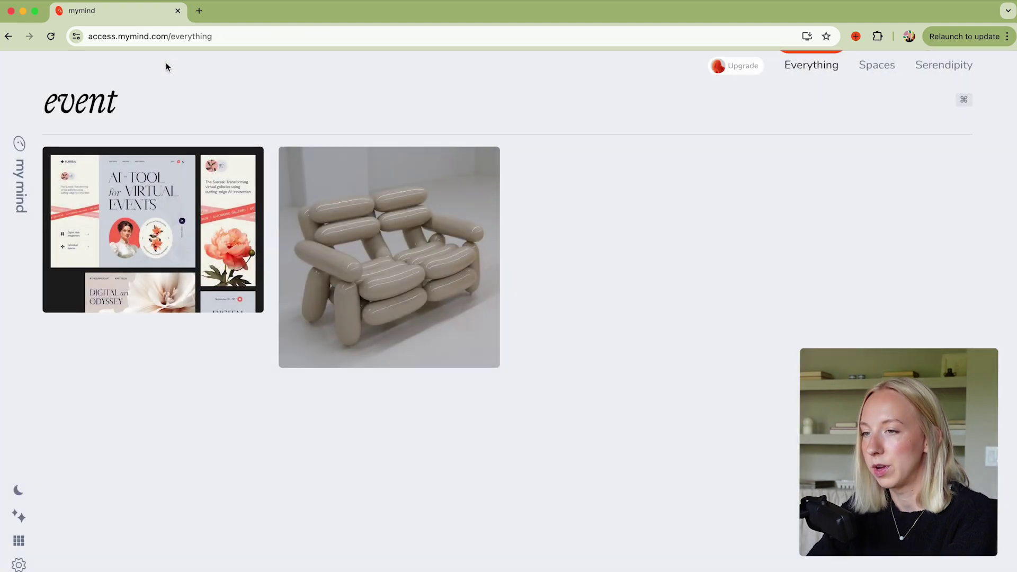
double_click(70, 110)
key(BackSpace)
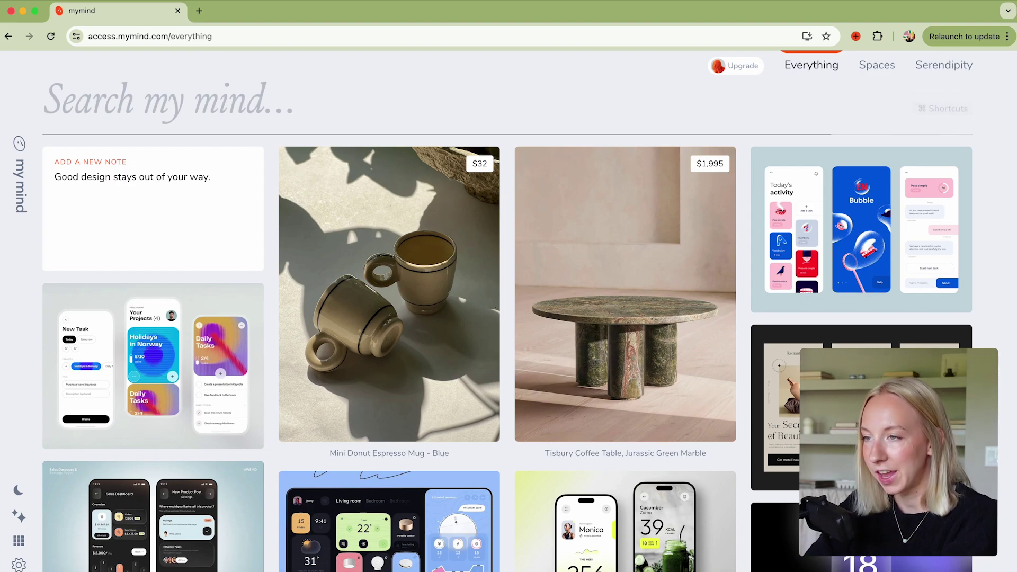
Search Amazon for 'the design of everyday things' and save the book page to mymind
key(super+t)
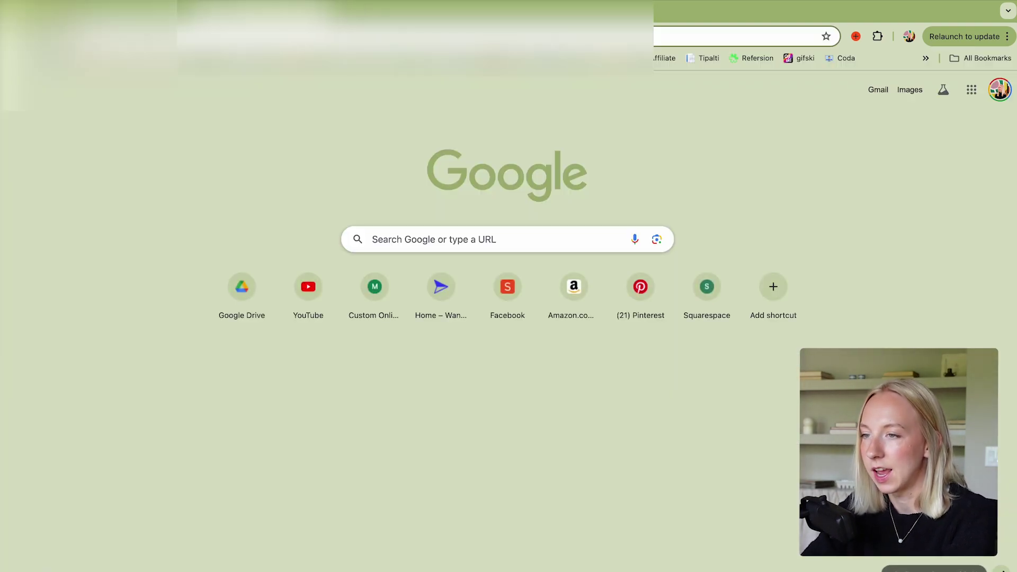
text(a)
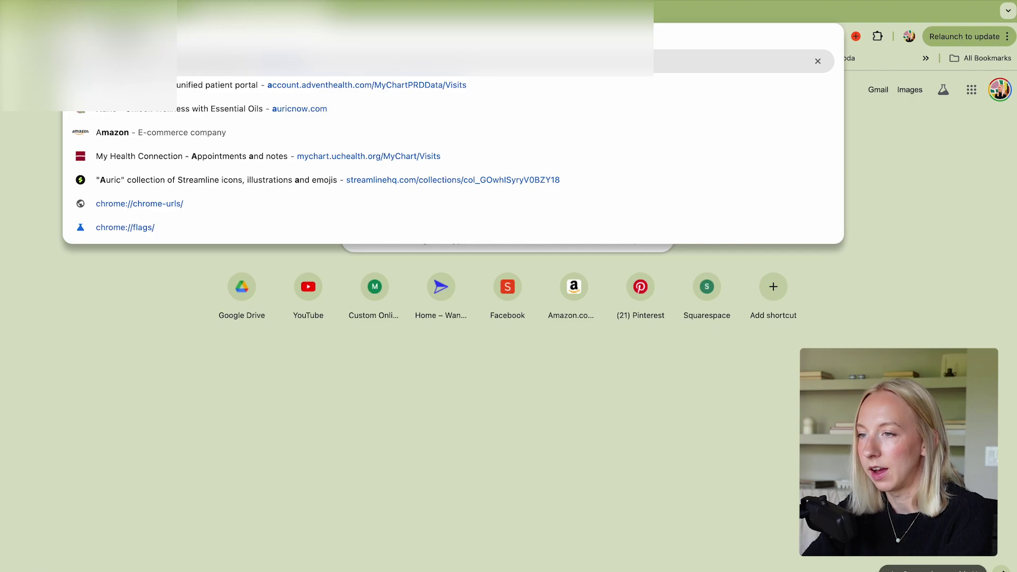
key(Return)
click(329, 93)
text(teh)
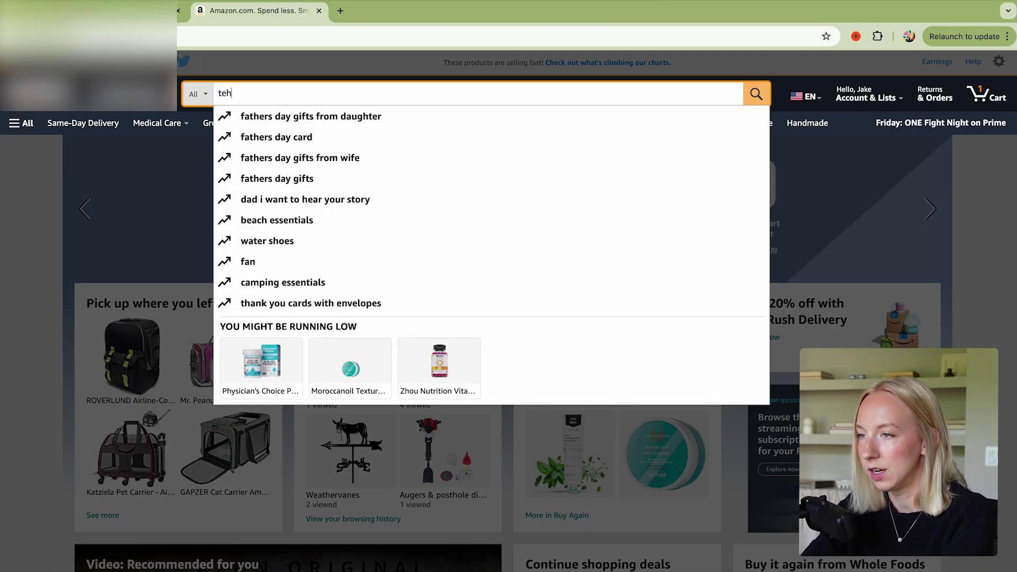
text( des)
key(BackSpace)
key(BackSpace)
key(BackSpace)
key(BackSpace)
key(BackSpace)
key(BackSpace)
text(he design of everyday things)
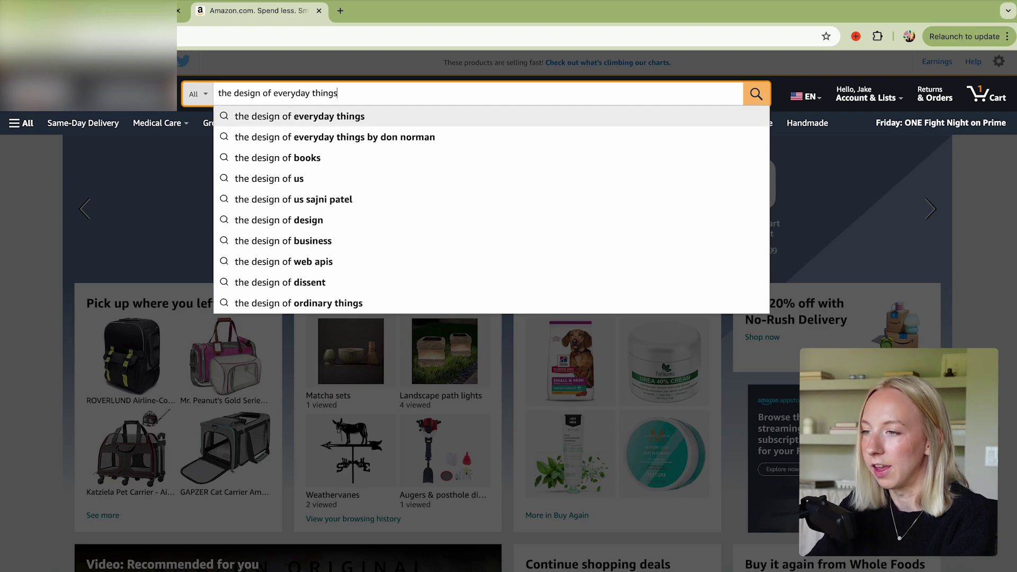
click(371, 116)
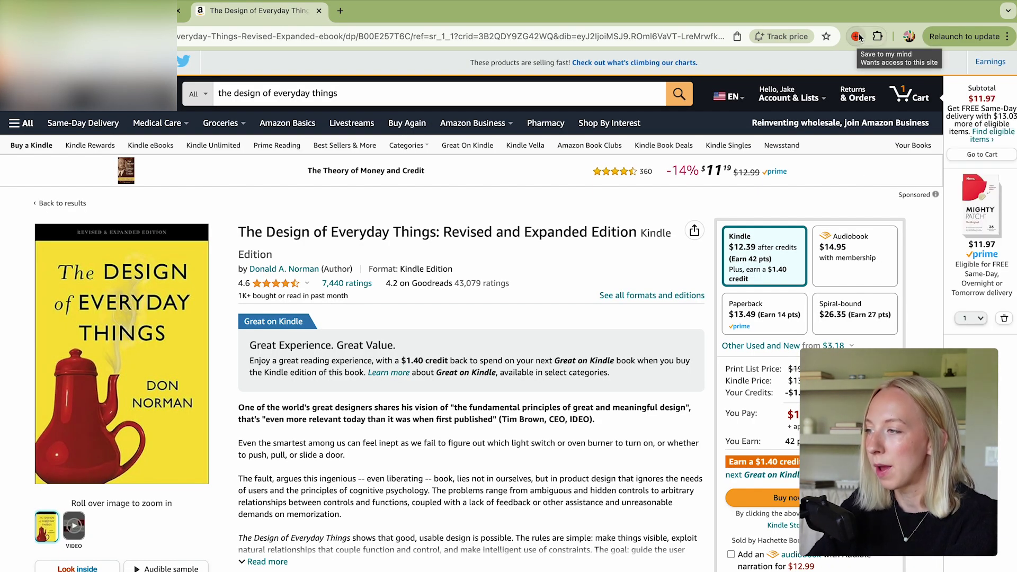
click(856, 37)
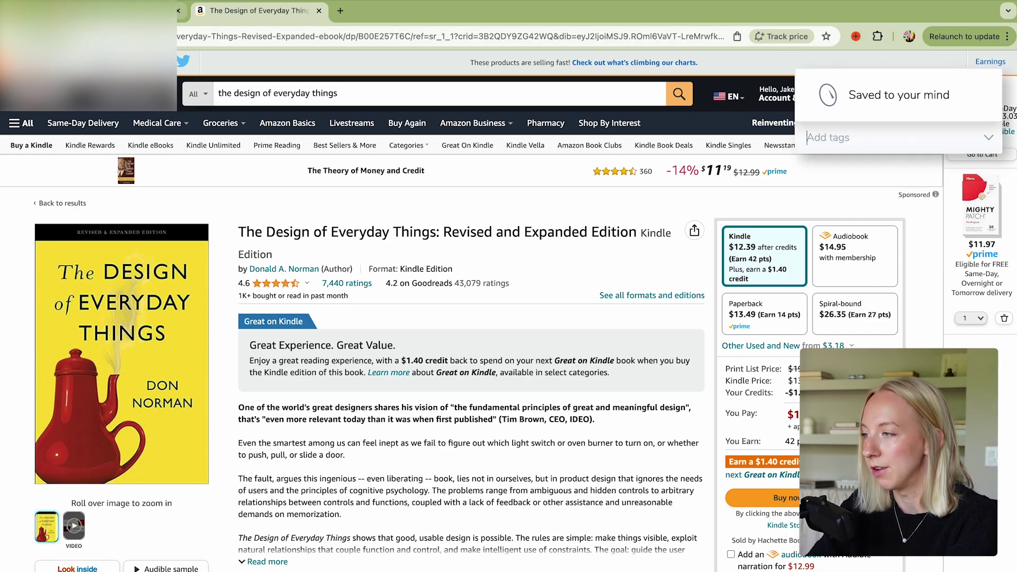
click(116, 10)
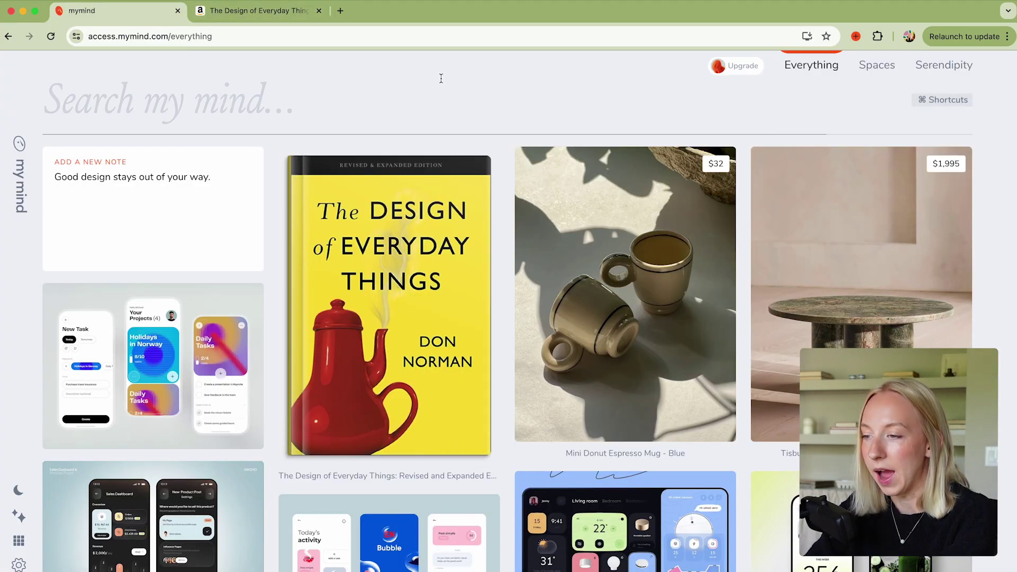
Recheck the Amazon page, then open the 'It's now all about the impact, not the process.' highlight
click(254, 10)
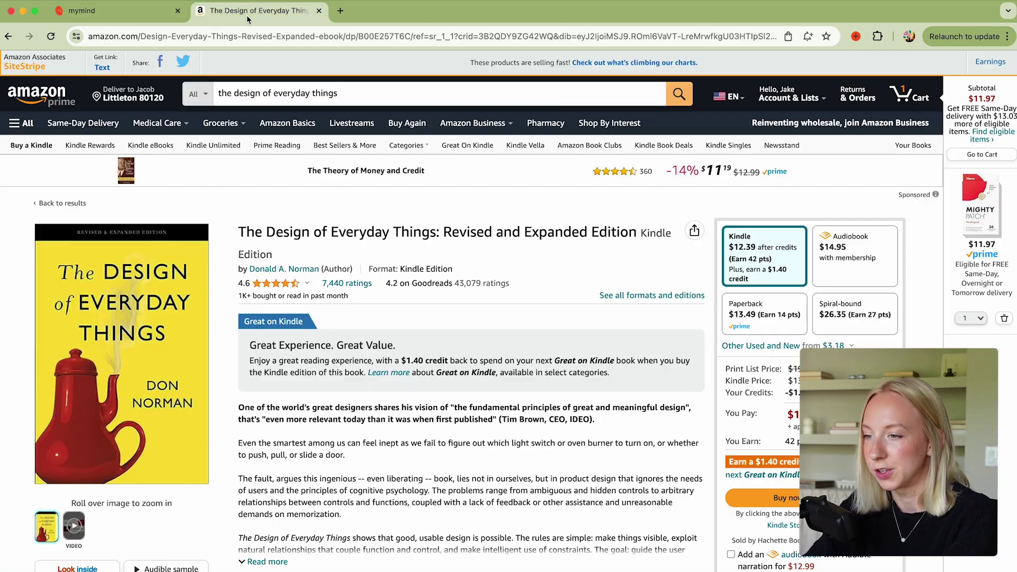
scroll(227, 388, down, 2)
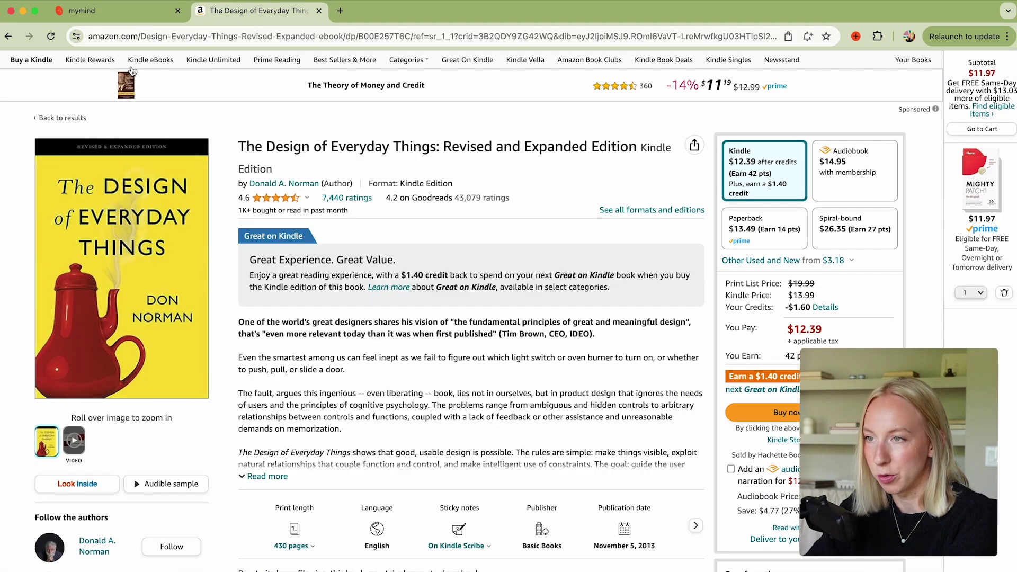
click(108, 14)
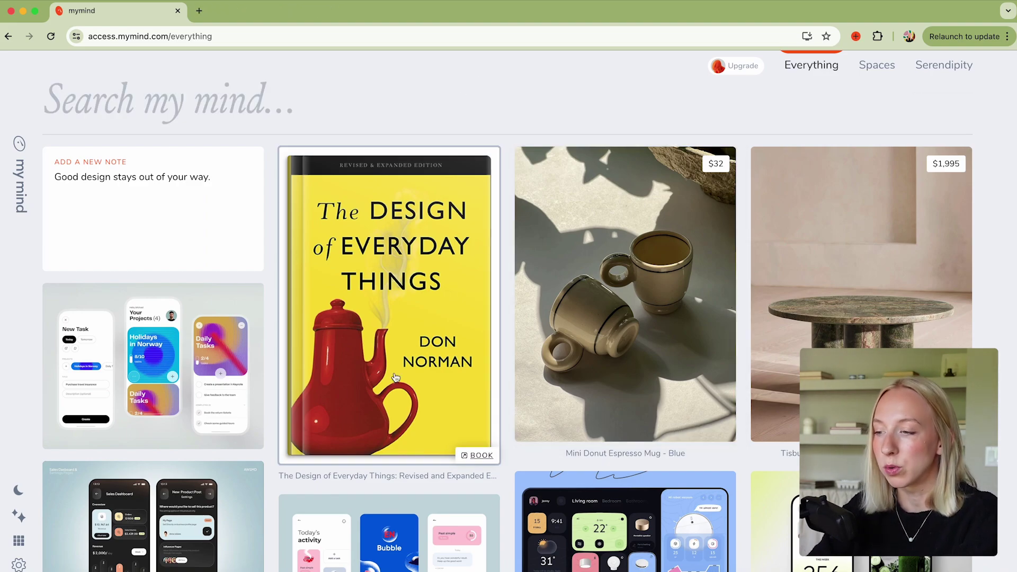
scroll(395, 377, down, 15)
scroll(454, 329, up, 4)
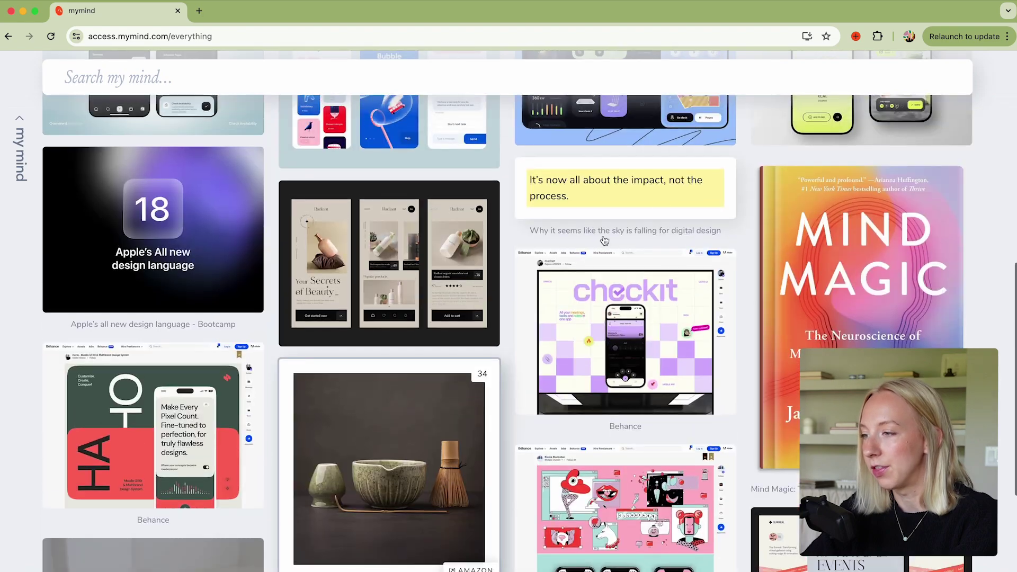
click(646, 185)
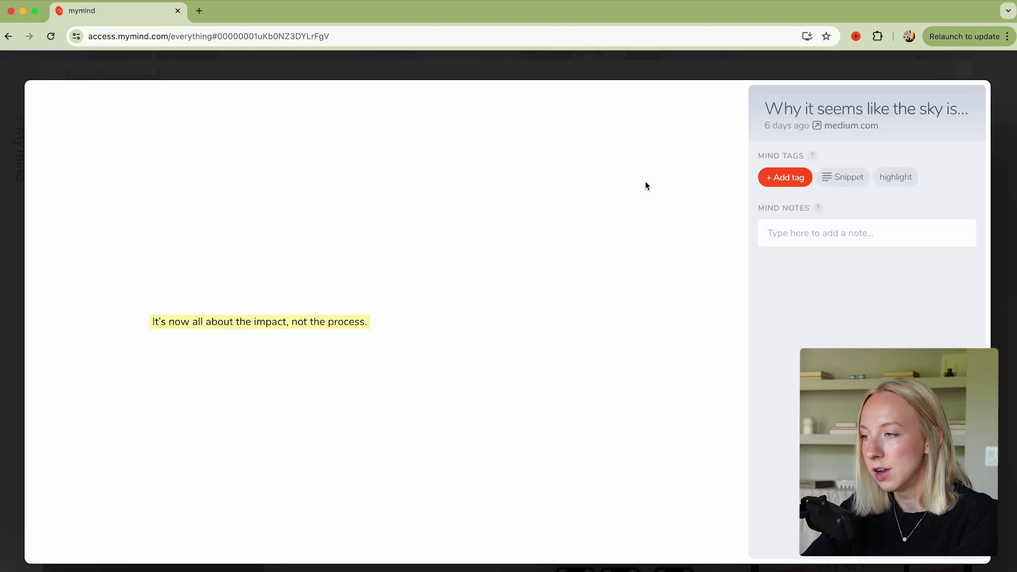
Open the highlight's medium.com article and add the 'Many switched jobs' paragraph to mymind
click(849, 126)
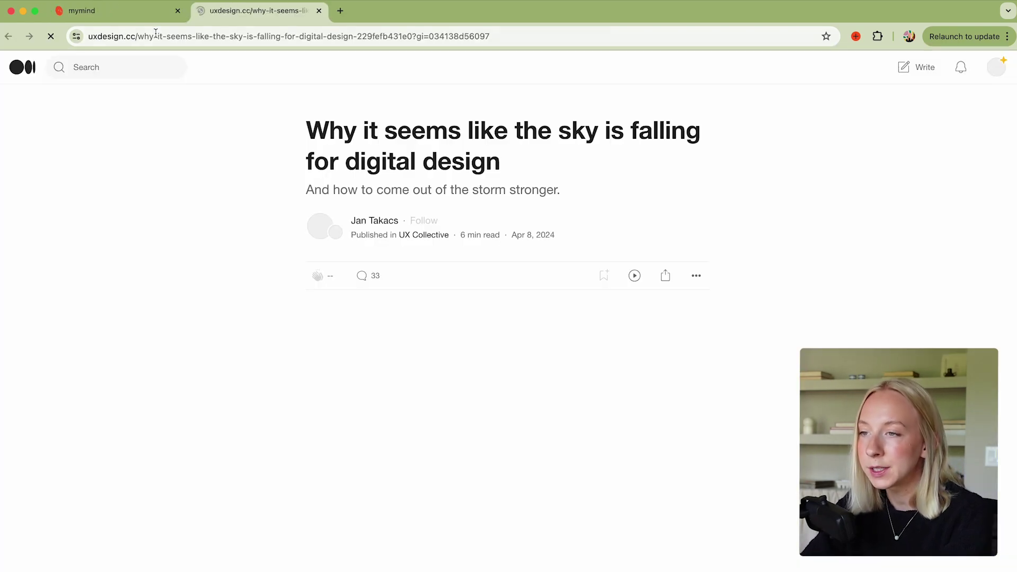
scroll(347, 422, down, 15)
drag(307, 280, 693, 310)
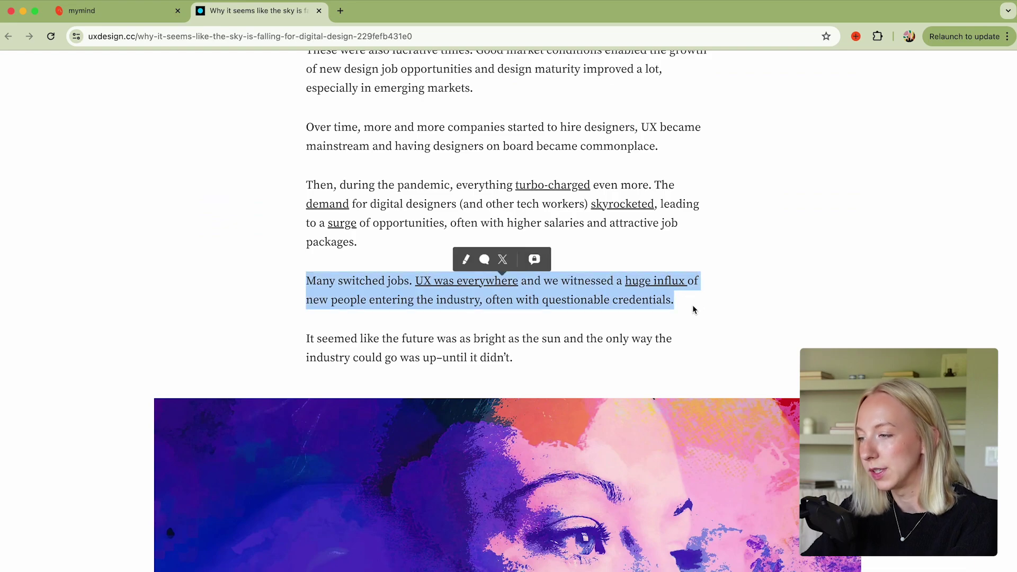
right_click(579, 278)
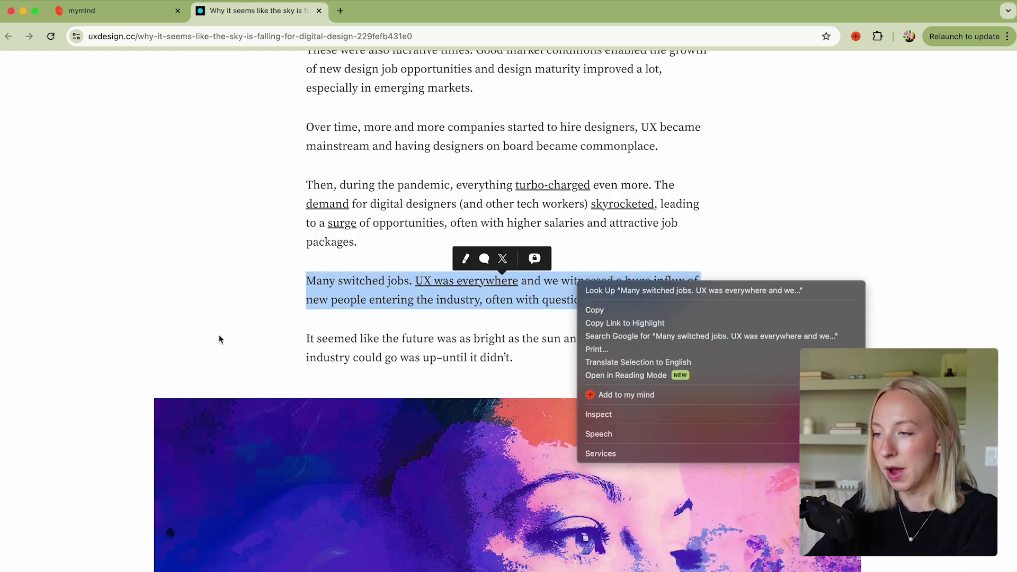
click(212, 239)
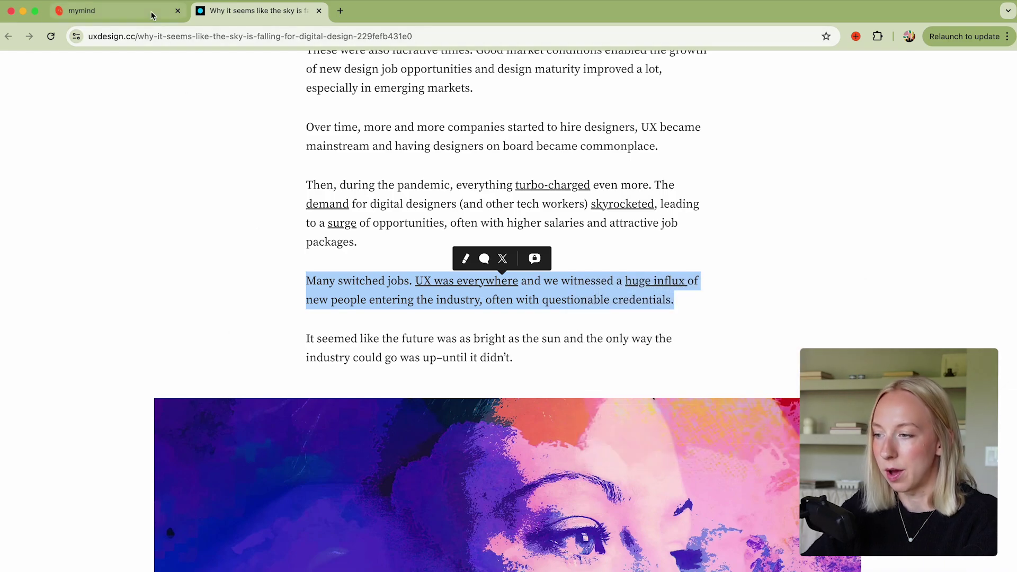
key(Escape)
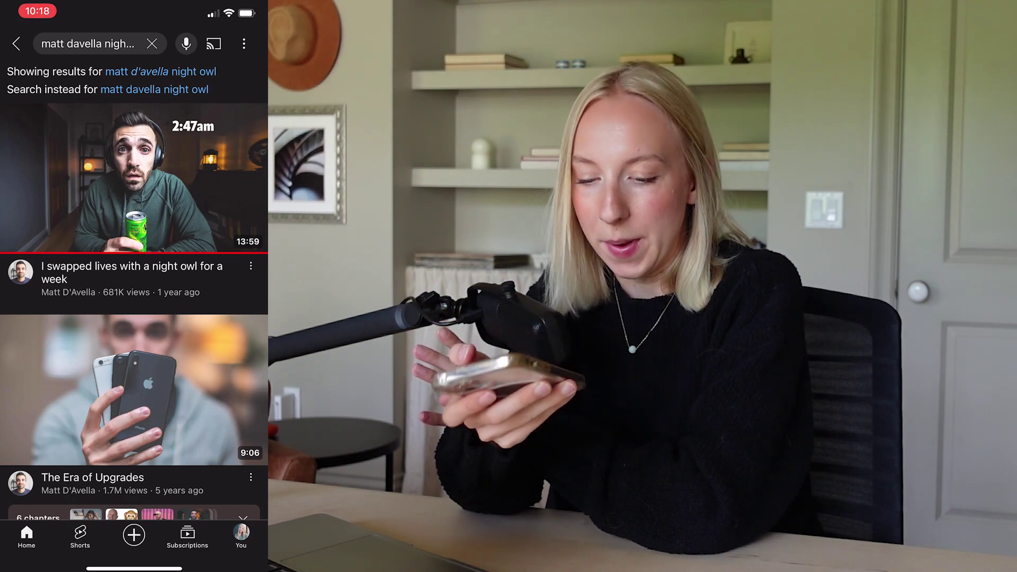
Share 'I swapped lives with a night owl for a week' to mymind, then exit to the App Library
click(251, 265)
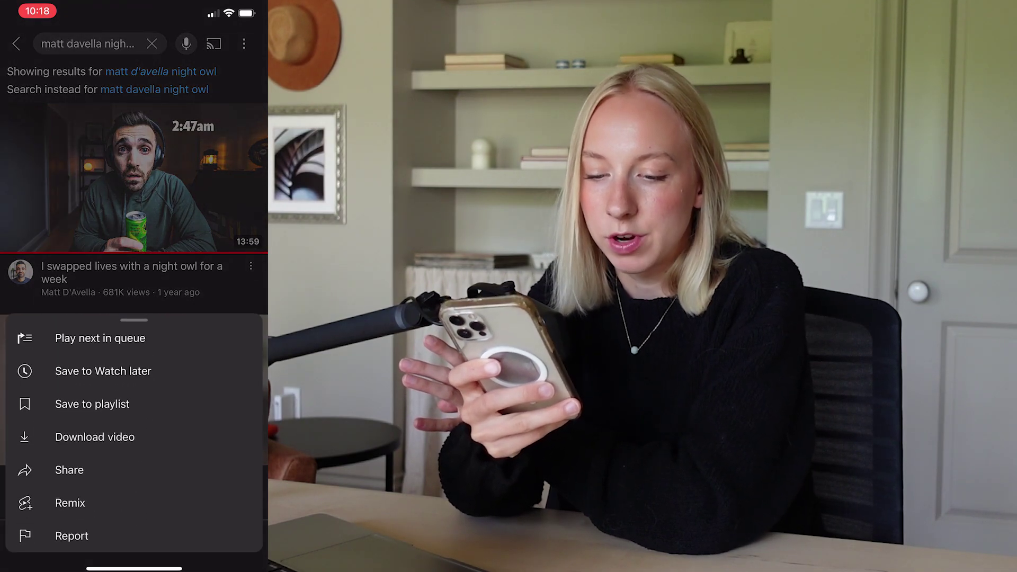
click(69, 470)
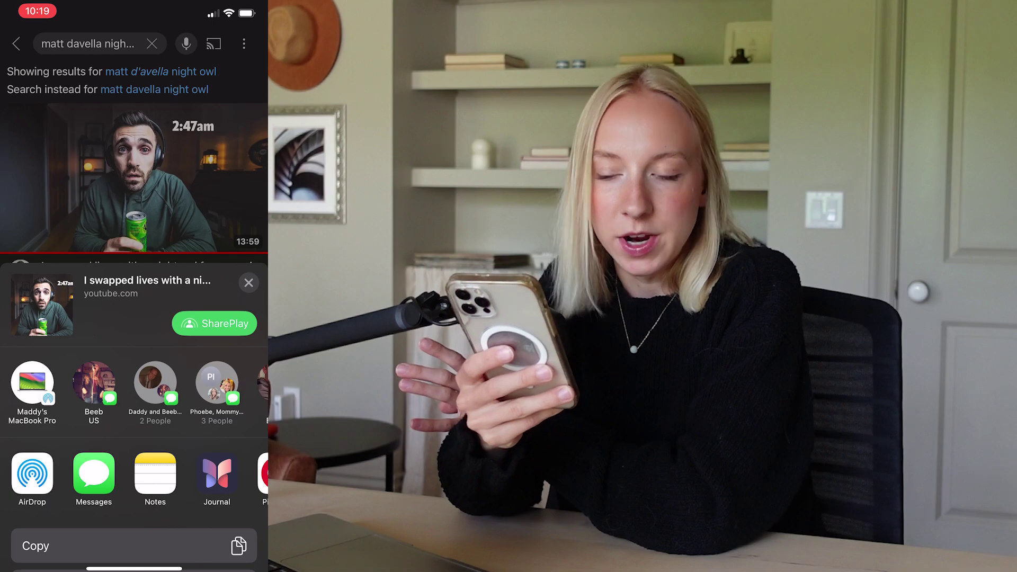
scroll(134, 474, right, 5)
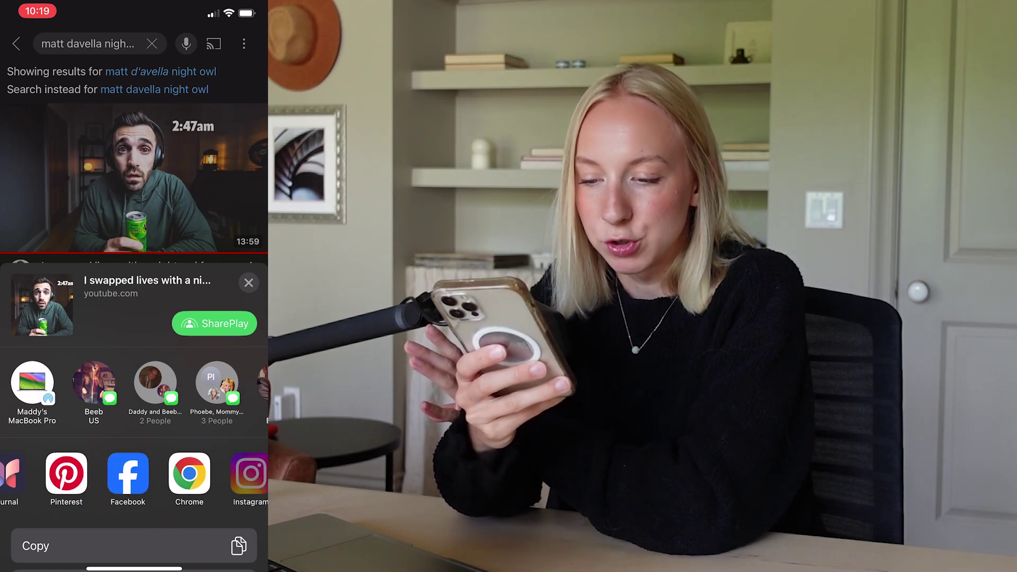
scroll(134, 474, right, 5)
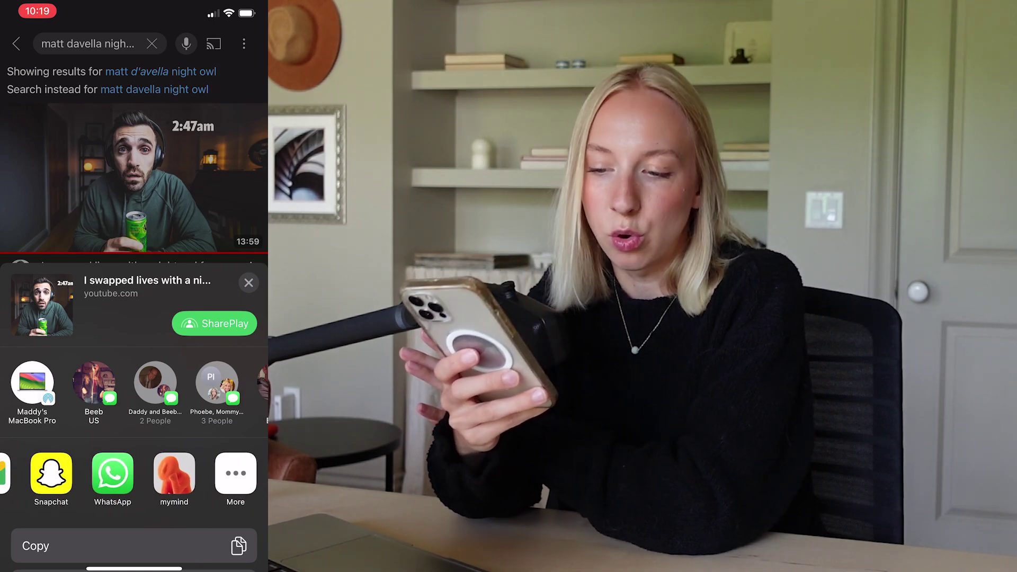
click(173, 465)
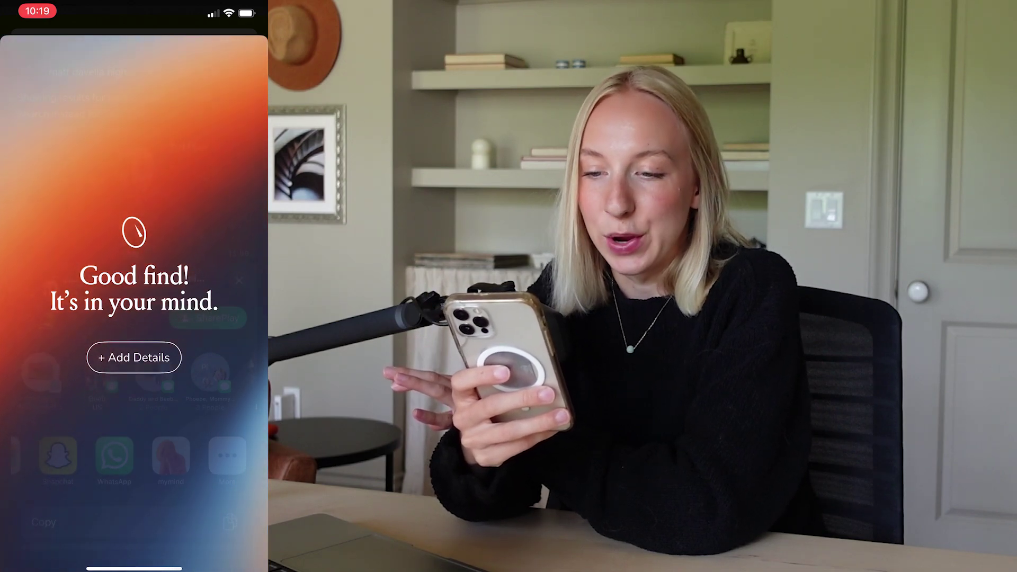
click(239, 380)
drag(134, 568, 134, 318)
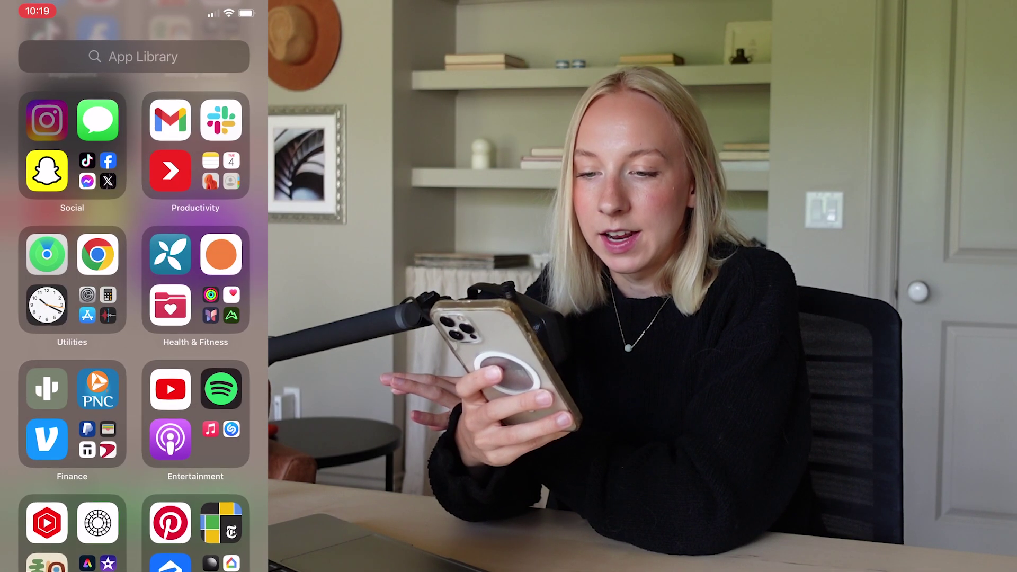
Launch the mymind app and scroll the Everything feed to the night owl video card
scroll(134, 286, up, 3)
click(97, 127)
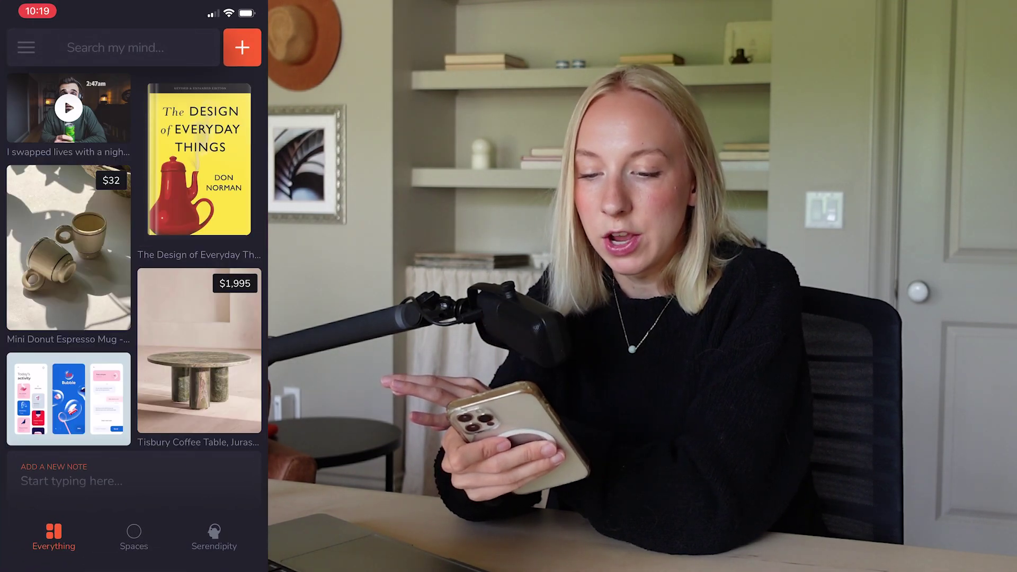
scroll(133, 260, down, 1)
scroll(133, 259, up, 2)
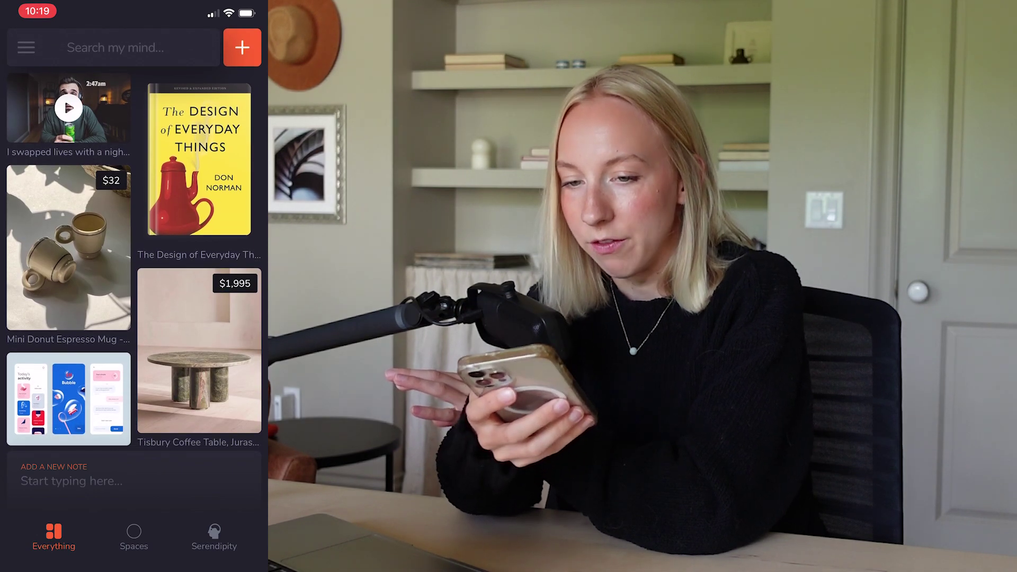
scroll(133, 259, down, 5)
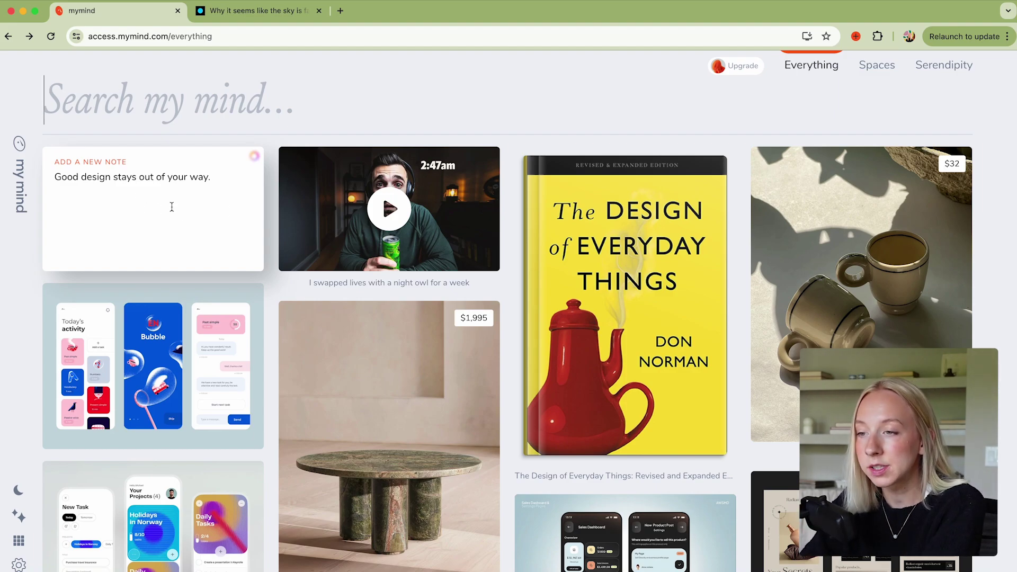
click(255, 157)
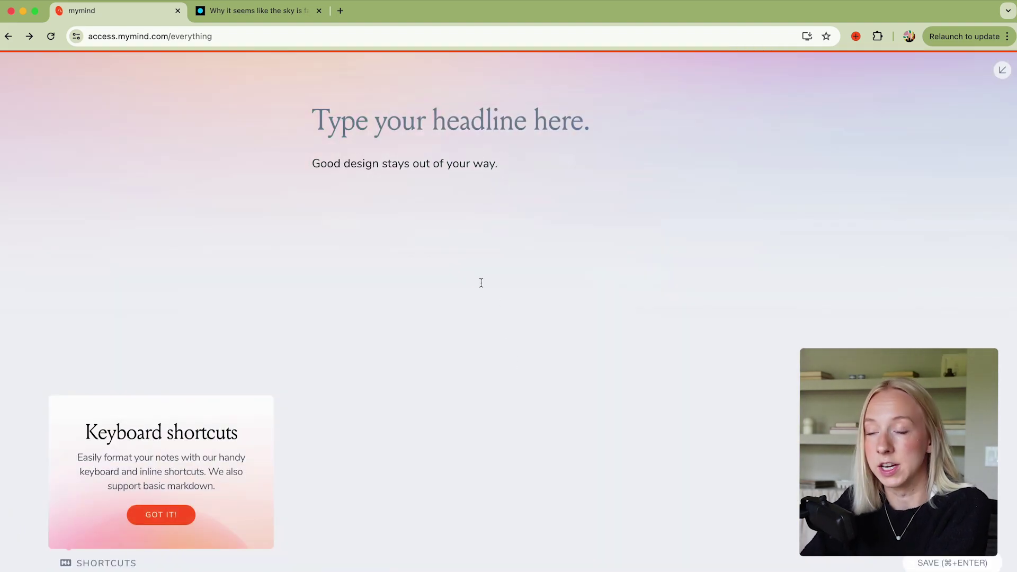
click(1002, 69)
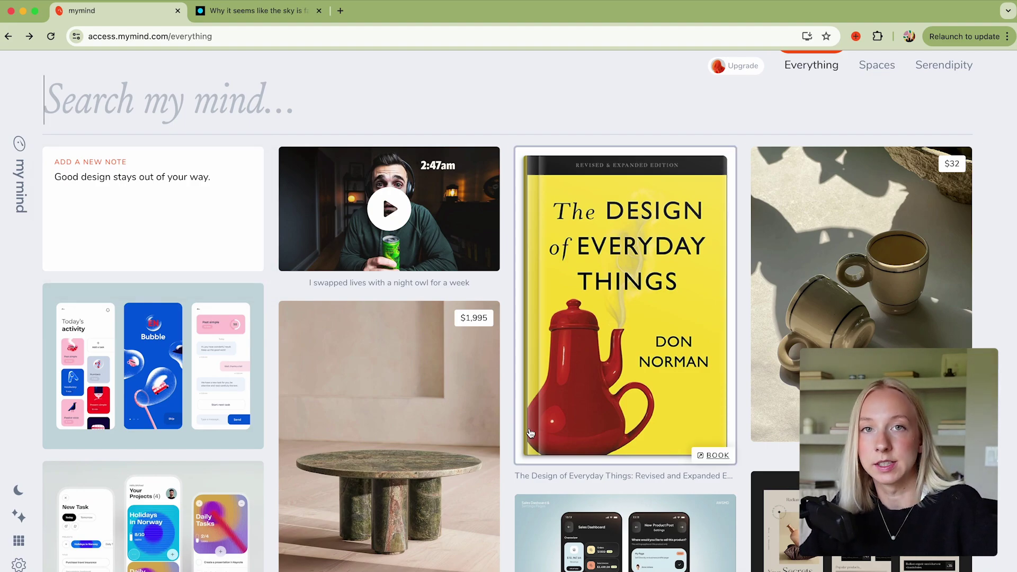
Enter '#goal app' in Search my mind to filter the library by that tag
scroll(530, 433, down, 2)
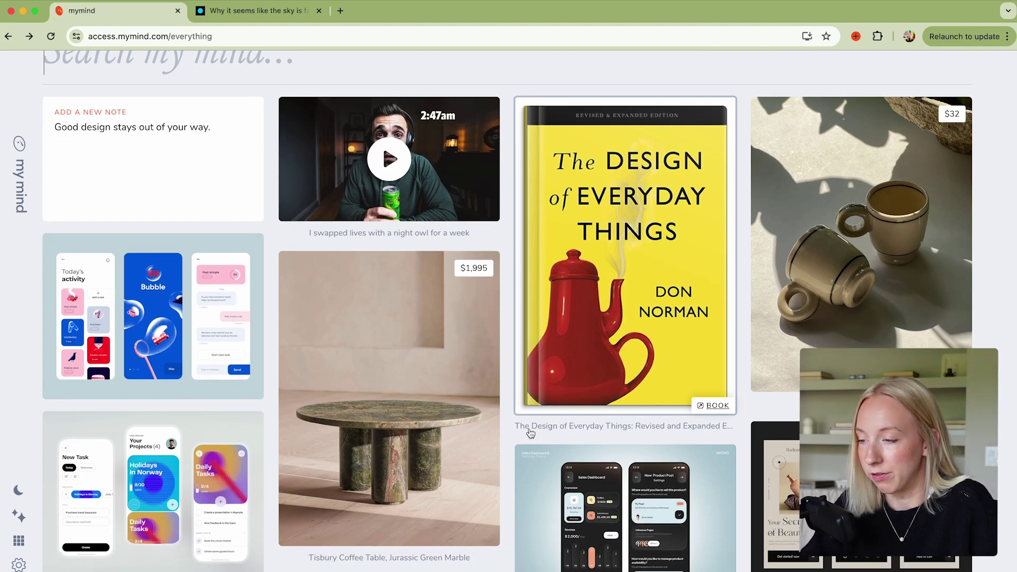
scroll(530, 433, up, 2)
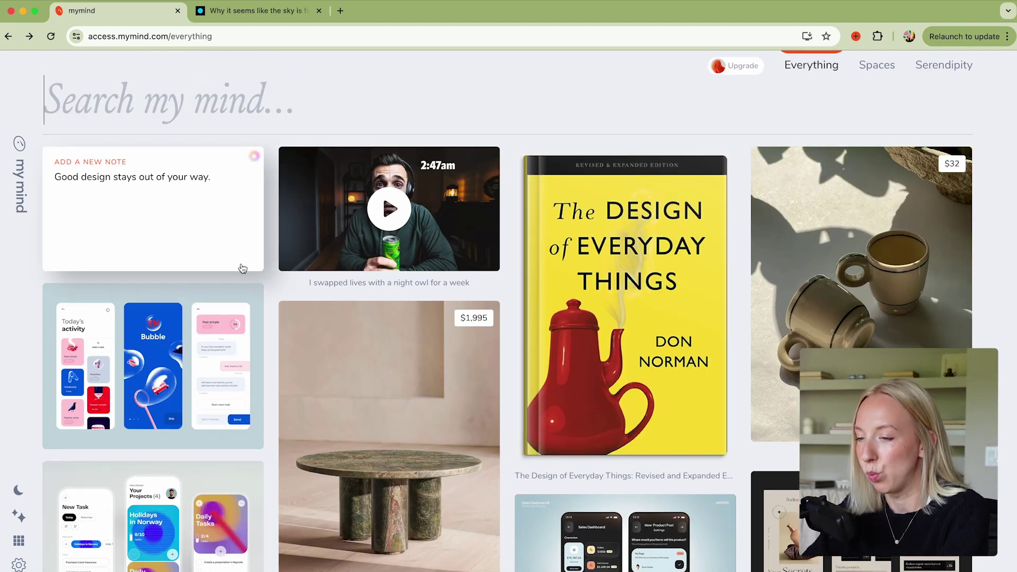
scroll(242, 269, down, 14)
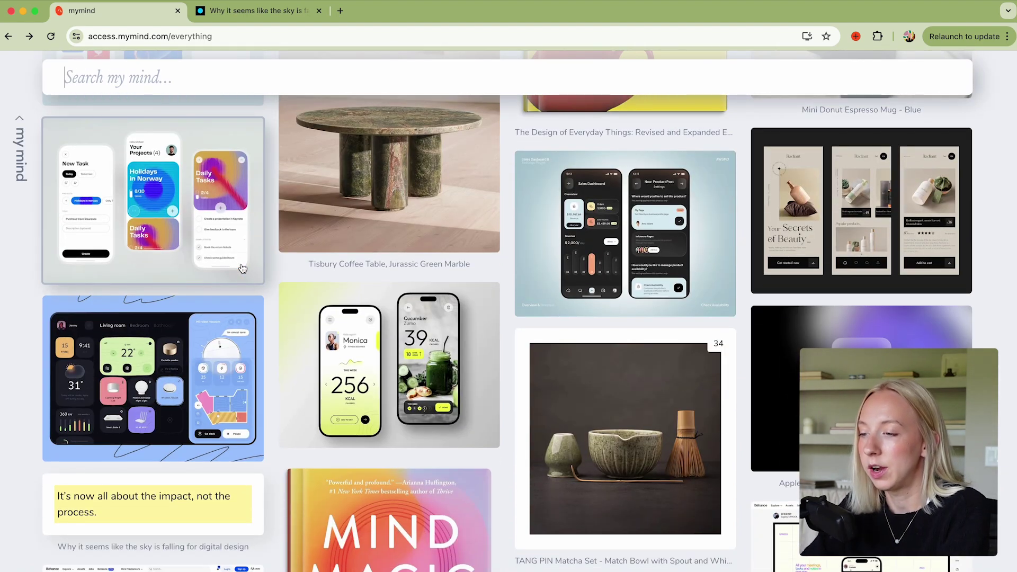
scroll(243, 269, up, 14)
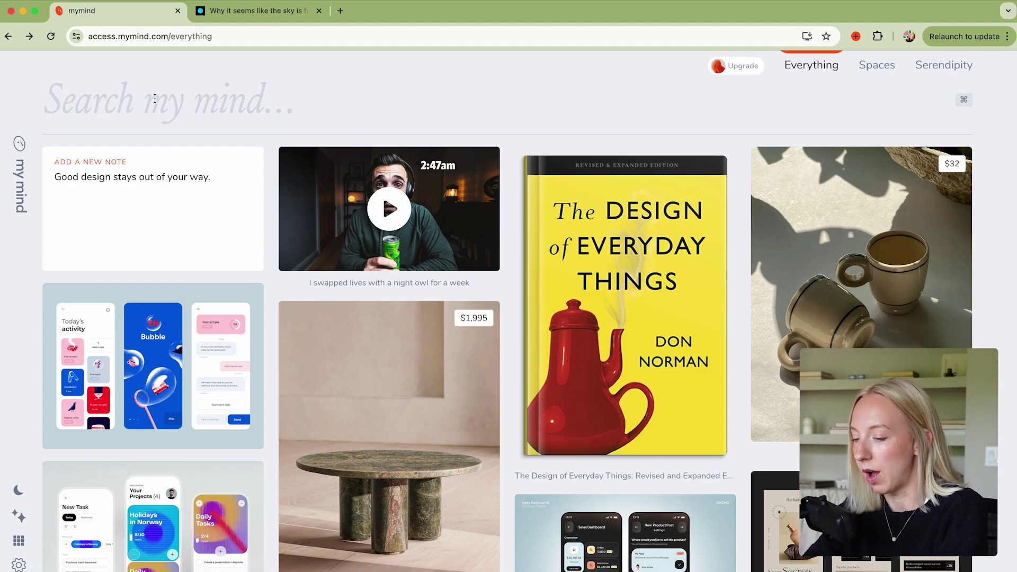
text(#goal app)
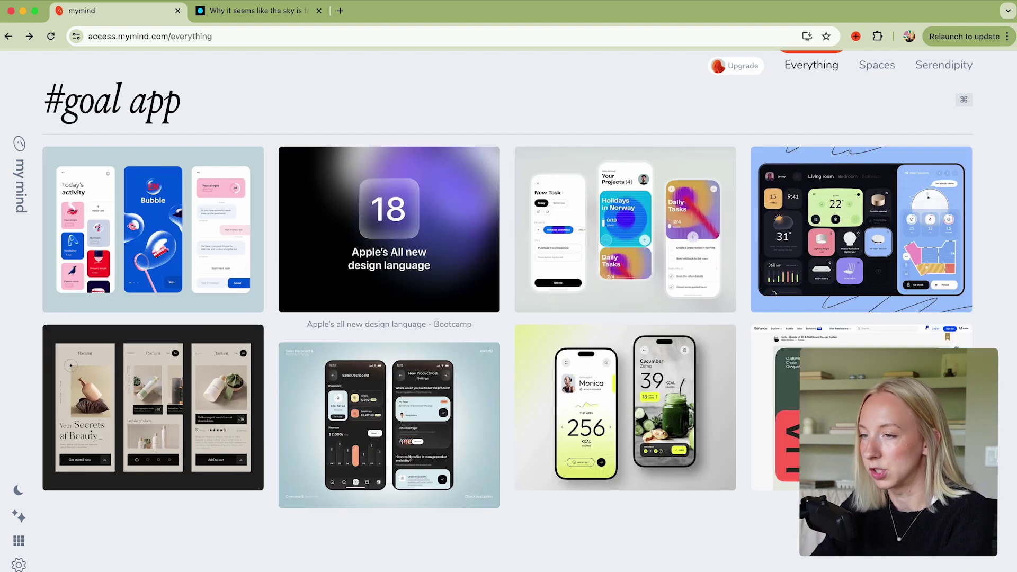
key(Return)
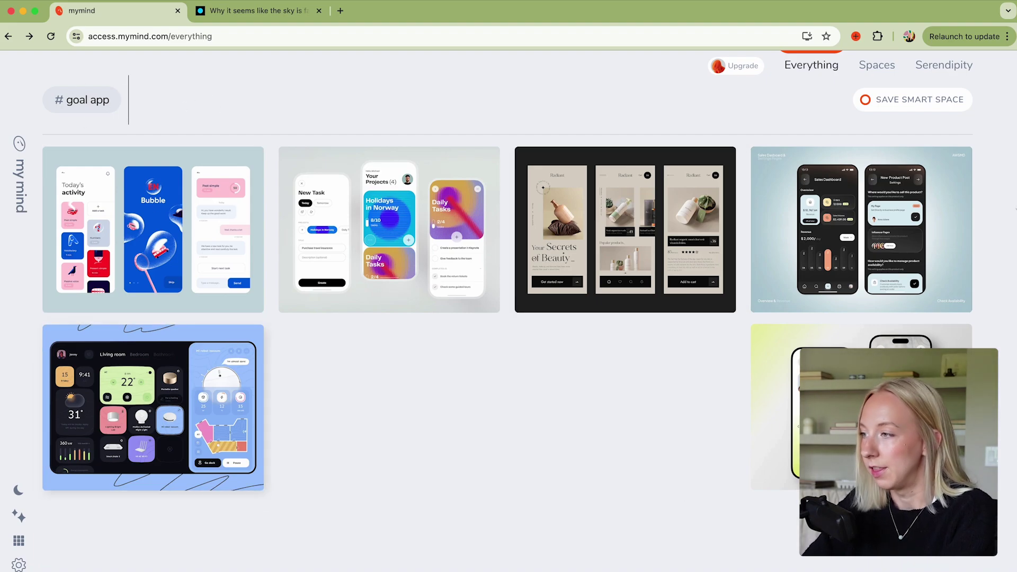
Save the filter as a lavender smart space named 'Goal App'
click(915, 102)
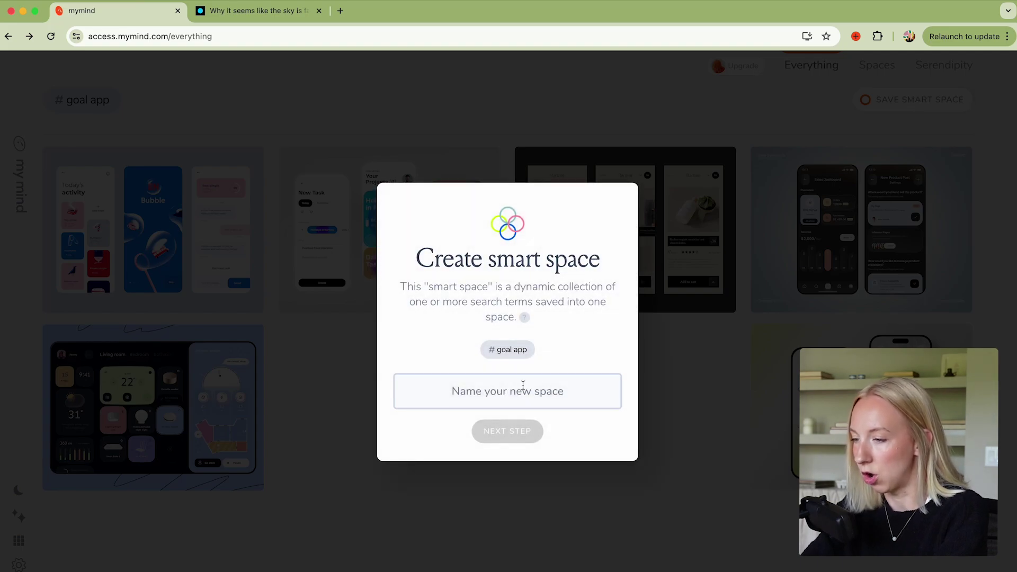
text(Goal App)
key(Return)
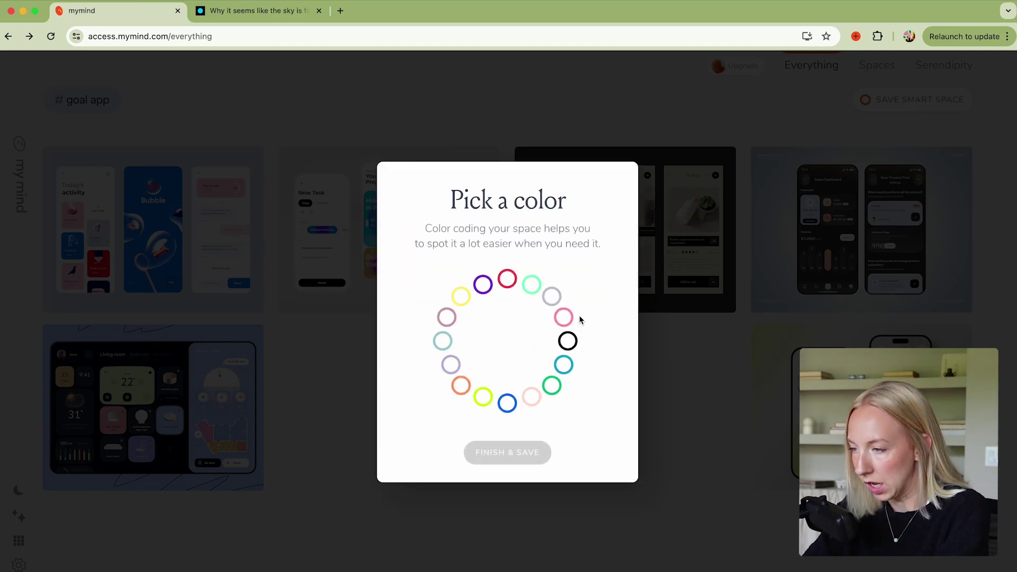
click(450, 364)
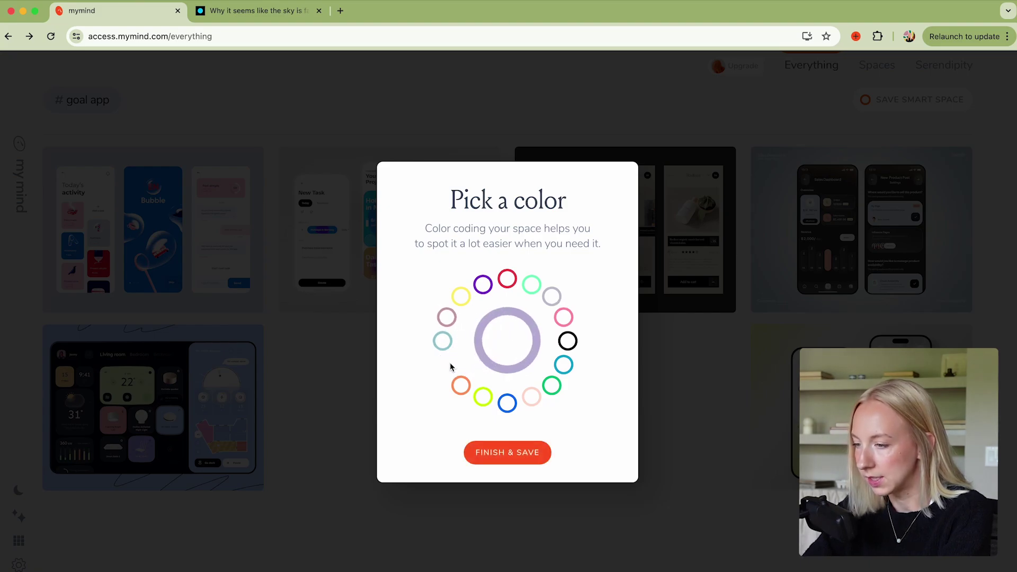
click(507, 455)
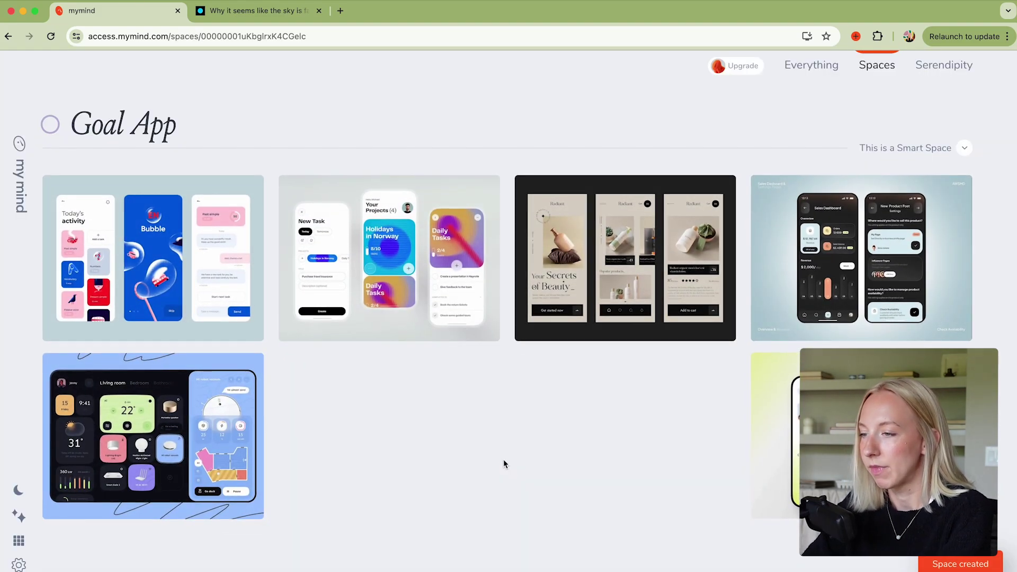
Open the Goal App space, view All Spaces, and return to Everything
click(821, 67)
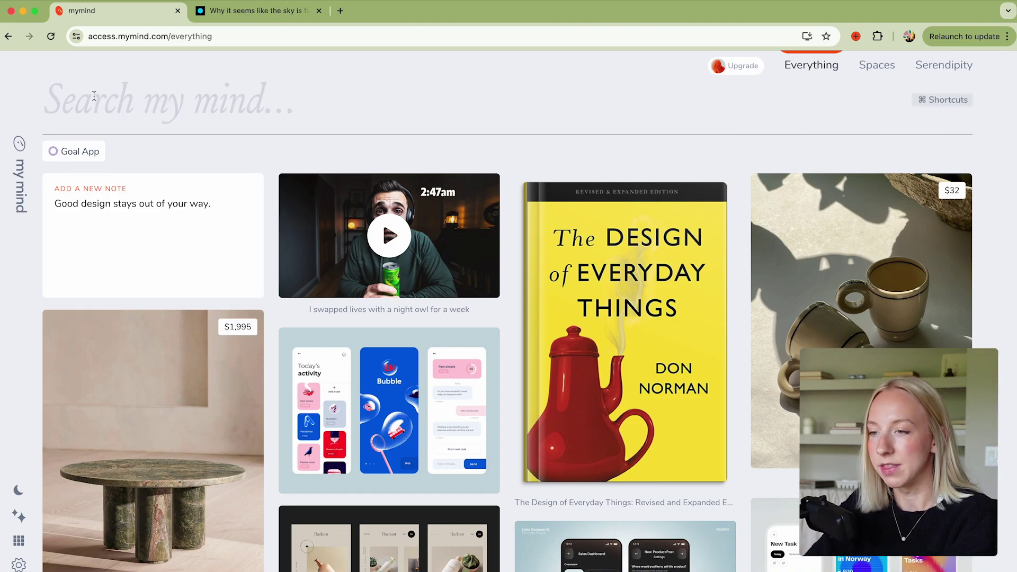
click(68, 148)
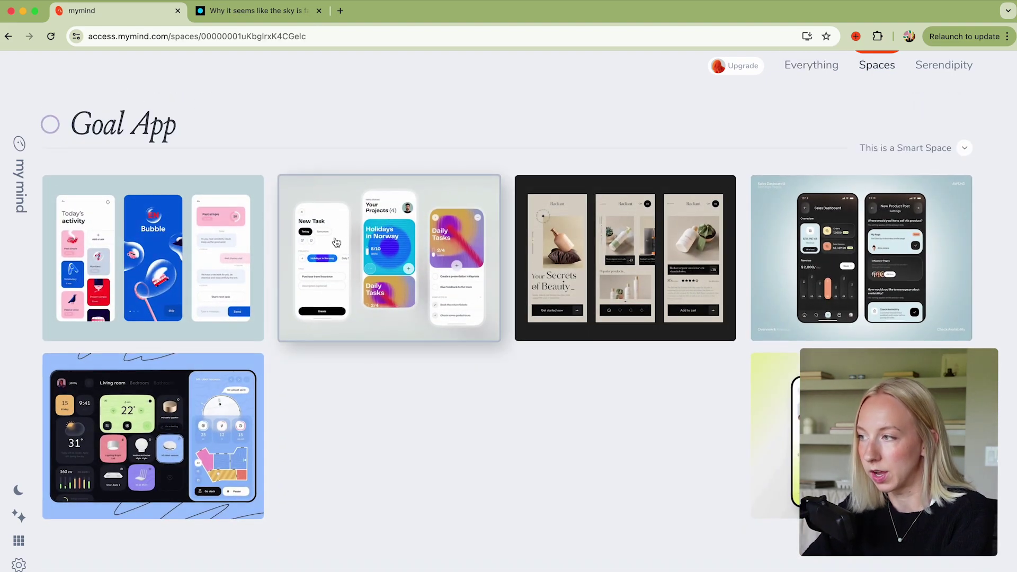
click(880, 69)
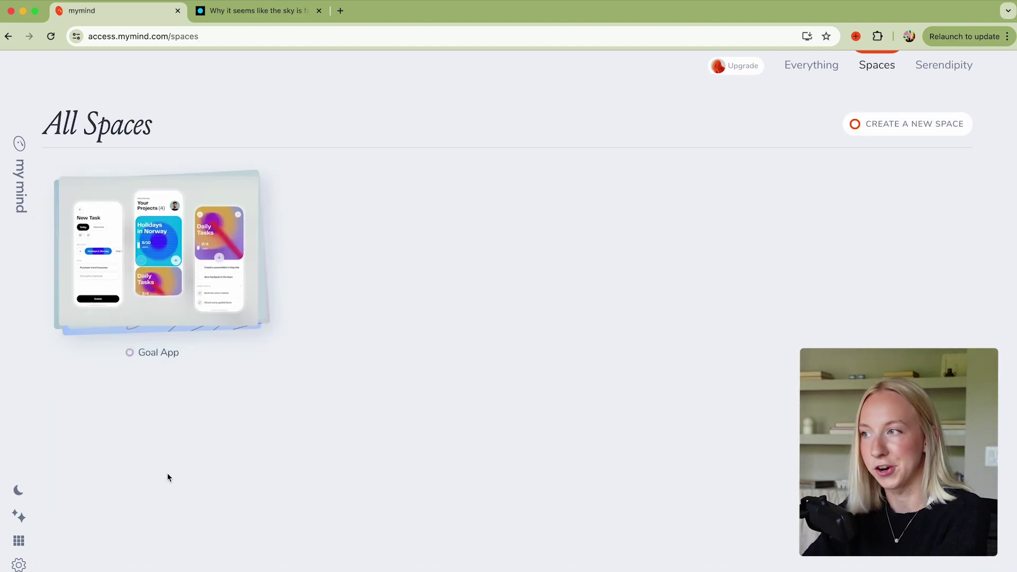
click(811, 65)
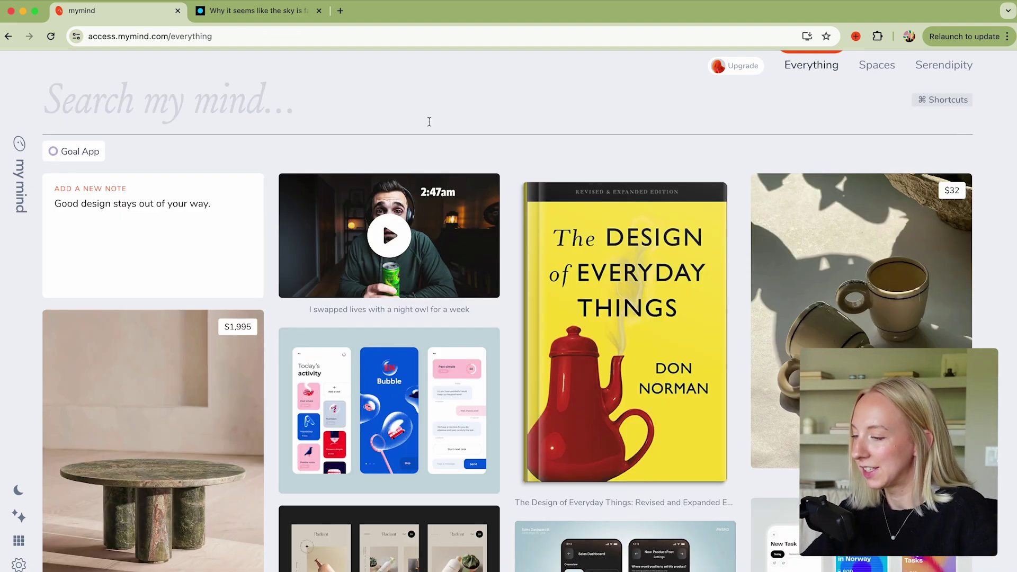
Open the Dribbble 'Sales Dashboard & Settings Pages' card and inspect its colour swatches like #f3ae8a
scroll(419, 212, down, 3)
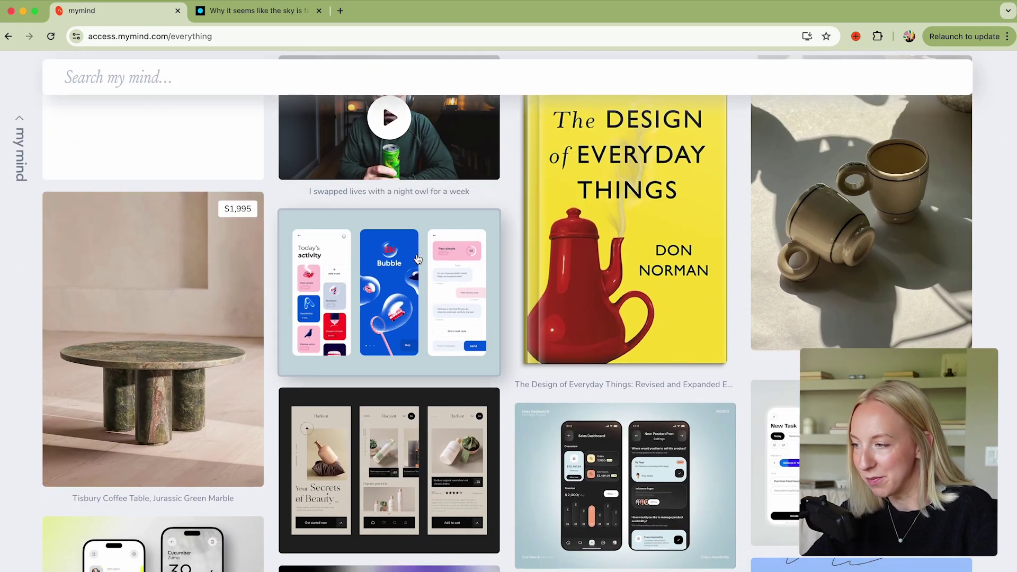
scroll(418, 258, down, 4)
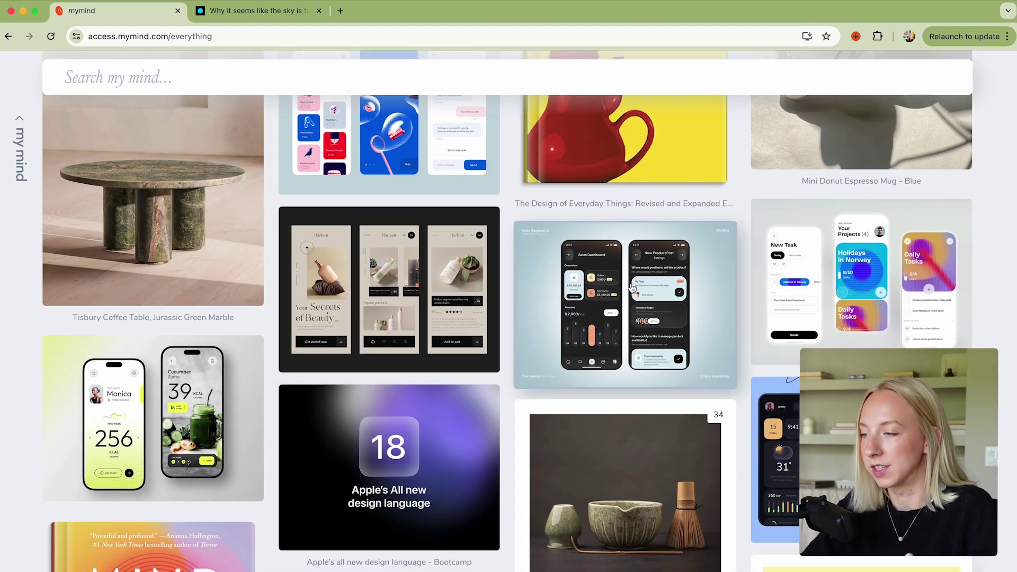
click(631, 288)
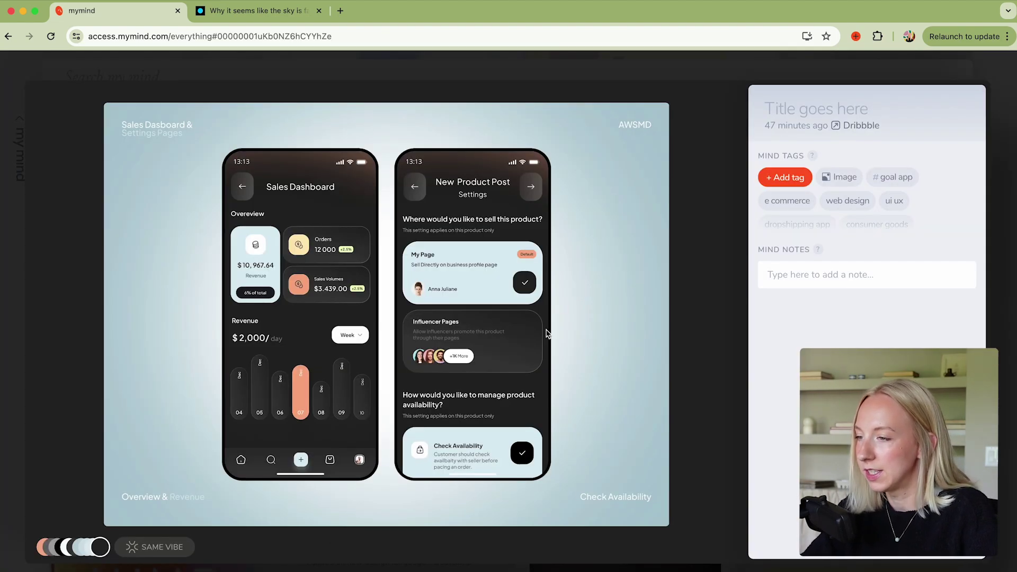
mouse_move(58, 551)
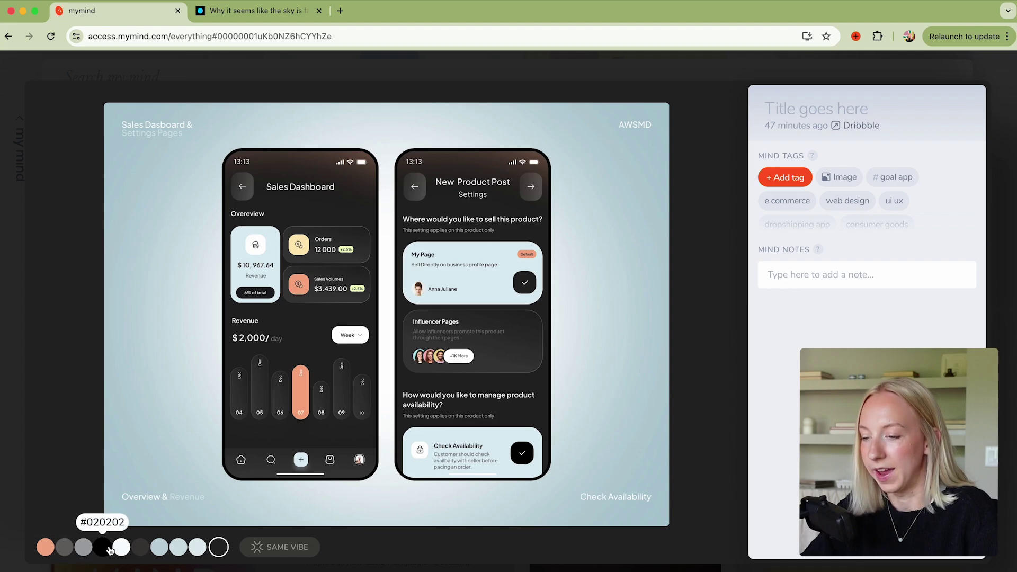
mouse_move(195, 553)
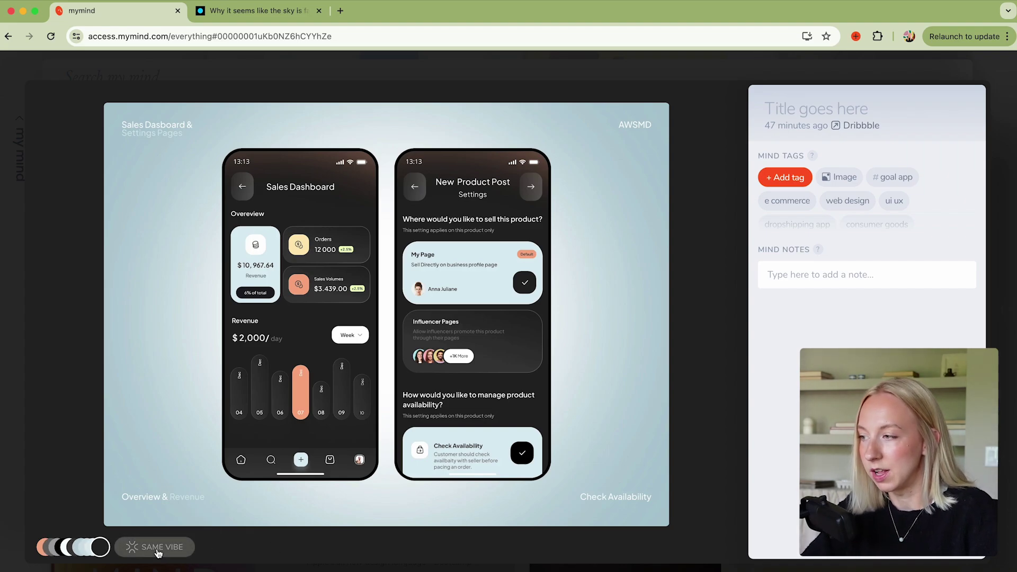
Run Same Vibe on the Sales Dashboard card and browse similar results like Bubble and AI-Tool
click(159, 547)
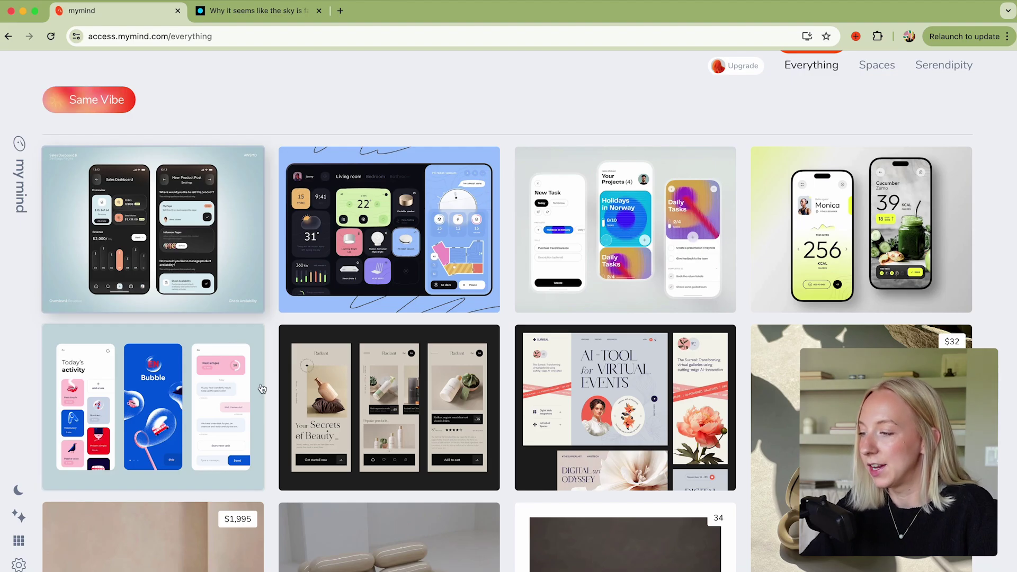
scroll(259, 385, down, 4)
scroll(259, 385, up, 4)
scroll(261, 388, down, 3)
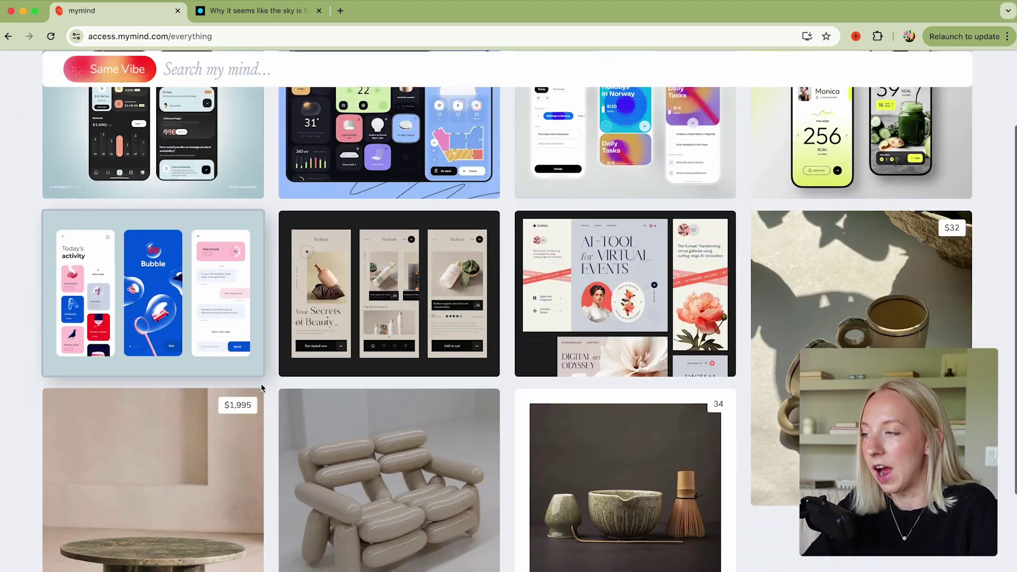
scroll(260, 388, up, 3)
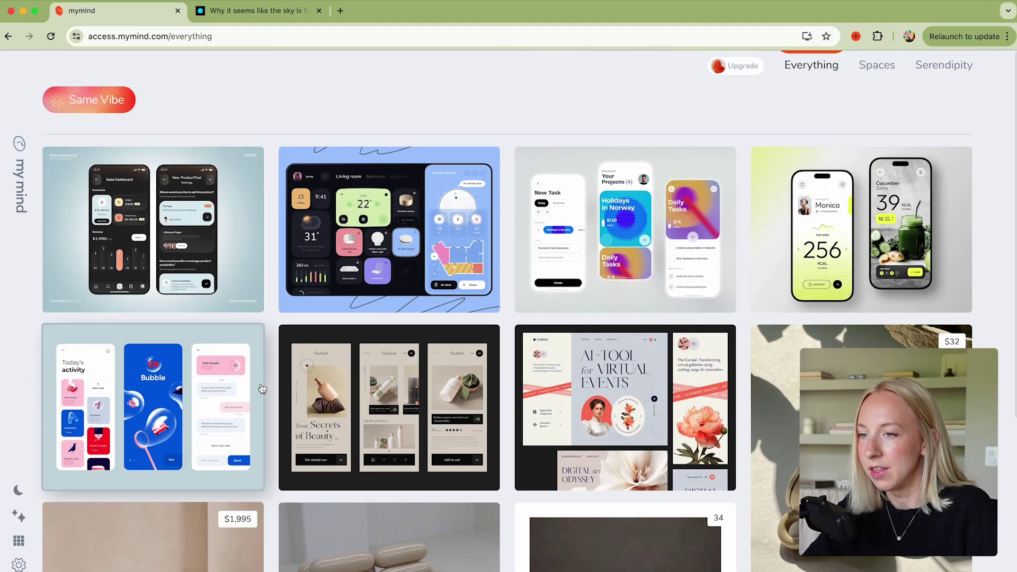